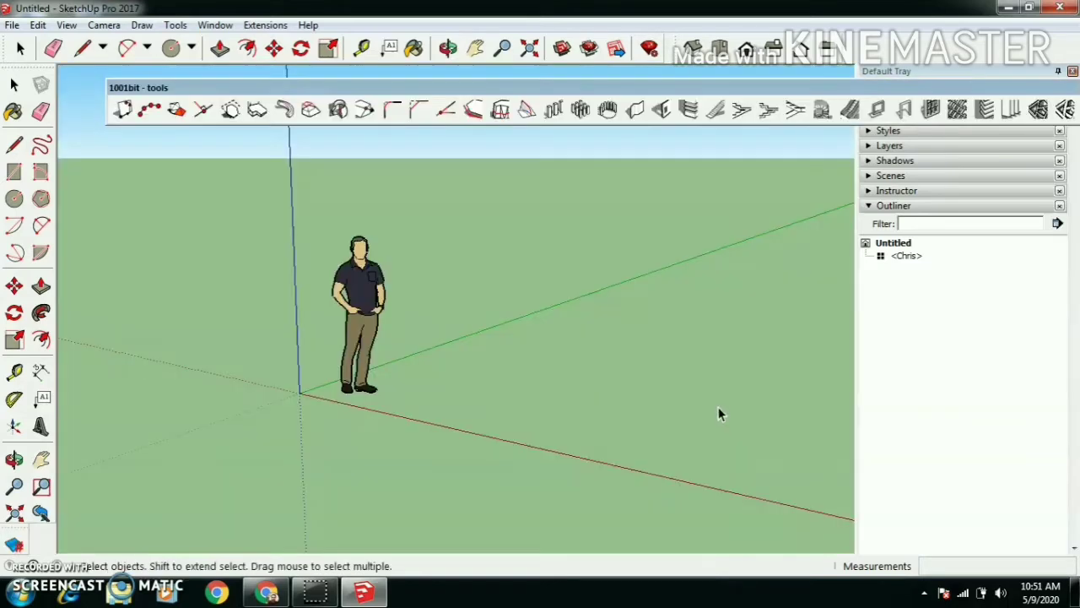
Step: Import the AutoCAD drawing "1600 sft plan 1" from the Desktop and close the import summary
key("o")
middle_click_drag(583, 398, 588, 405)
scroll(465, 391, "down", 5)
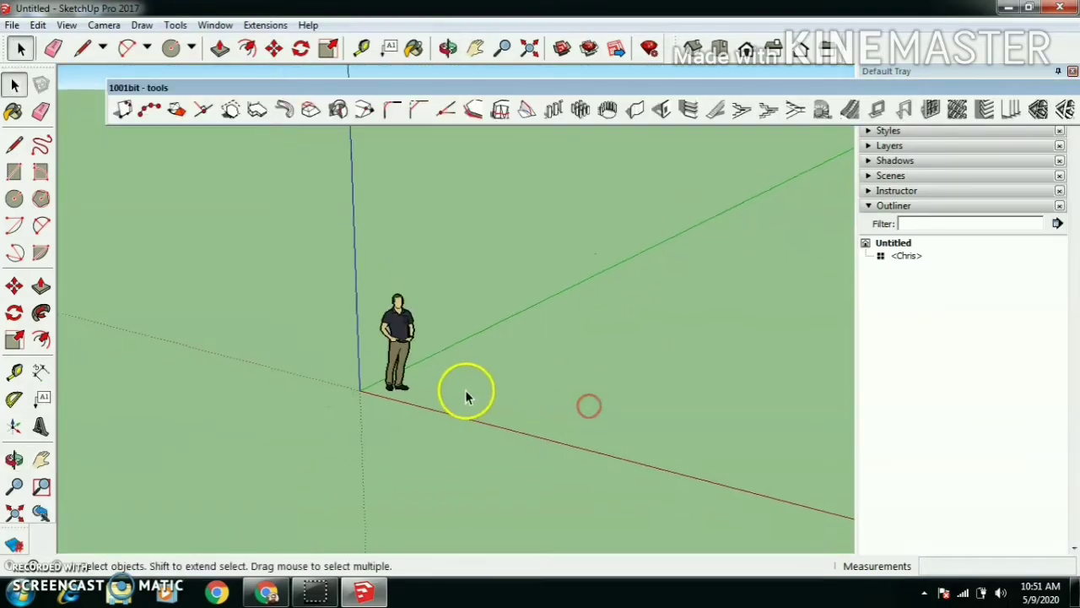
scroll(784, 411, "up", 2)
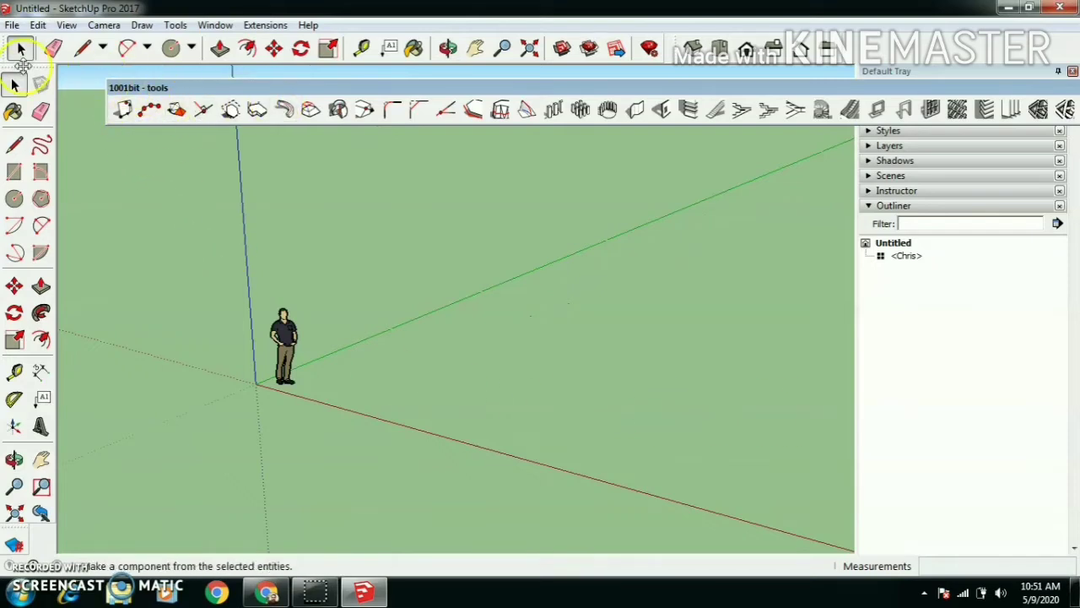
left_click(11, 25)
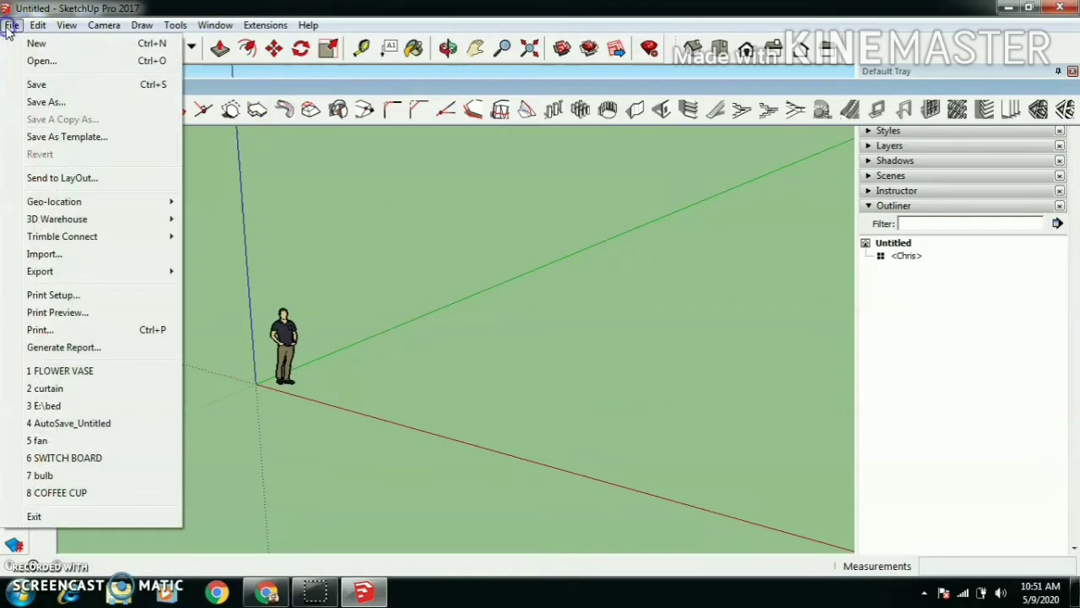
left_click(50, 257)
left_click(682, 278)
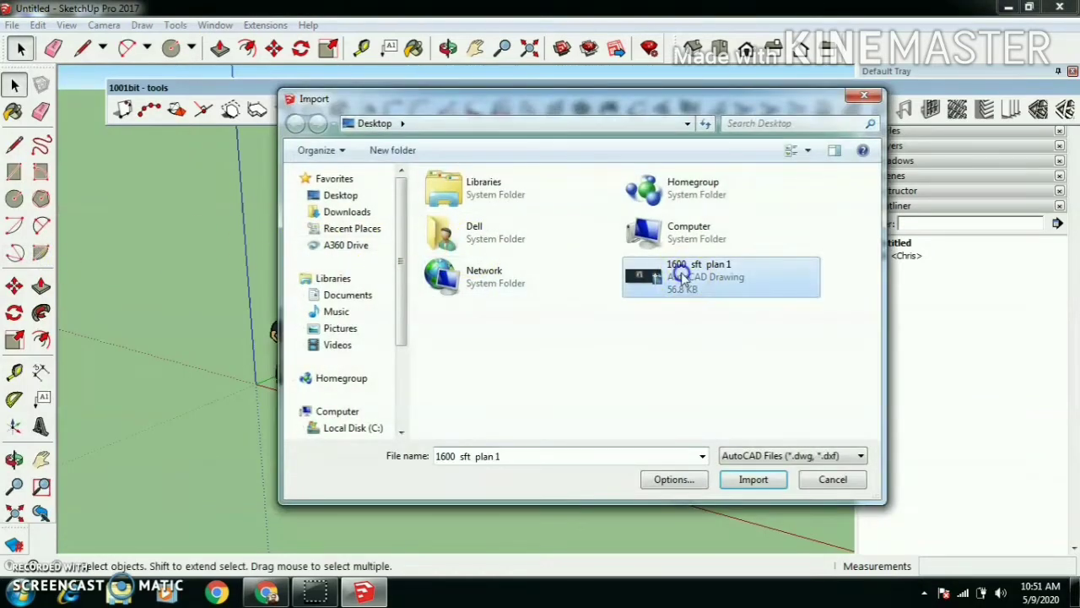
left_click(688, 480)
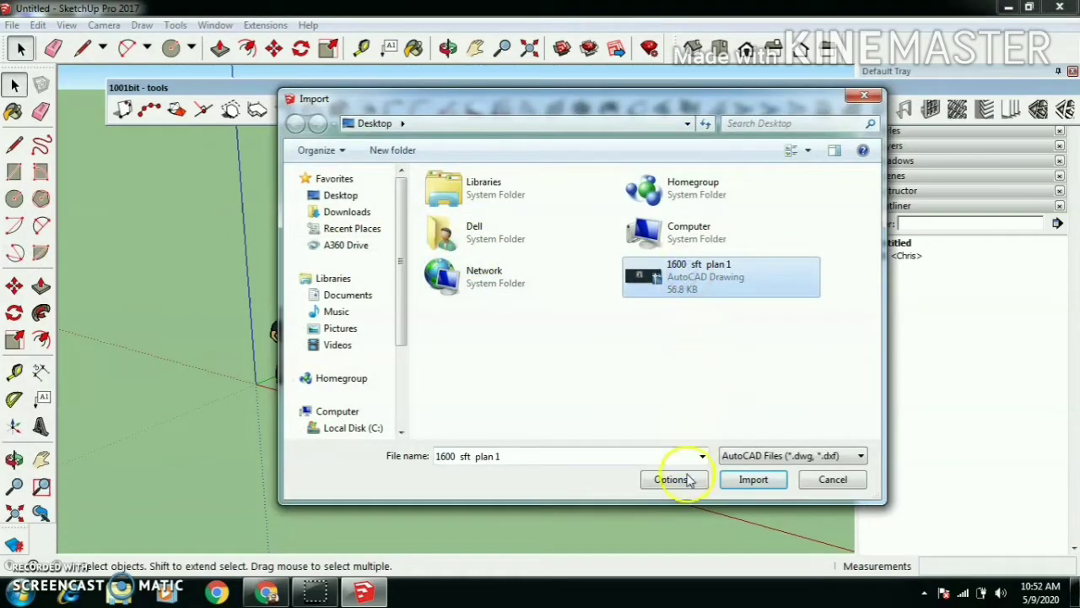
left_click(751, 480)
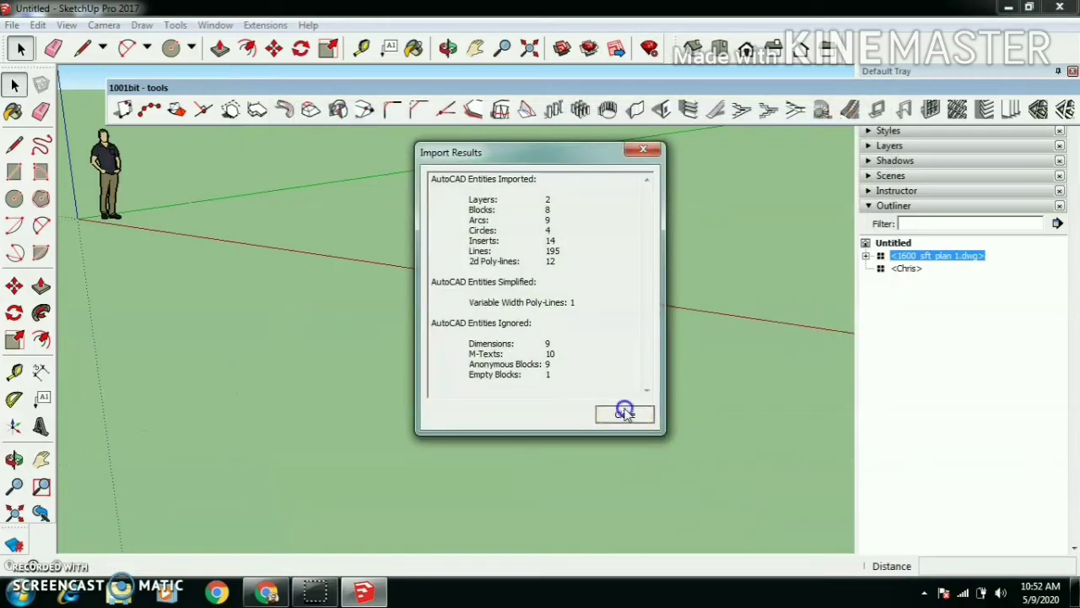
left_click(625, 413)
Step: Move the imported floor plan about 23' away from the origin
middle_click_drag(429, 328, 478, 421)
scroll(305, 475, "down", 3)
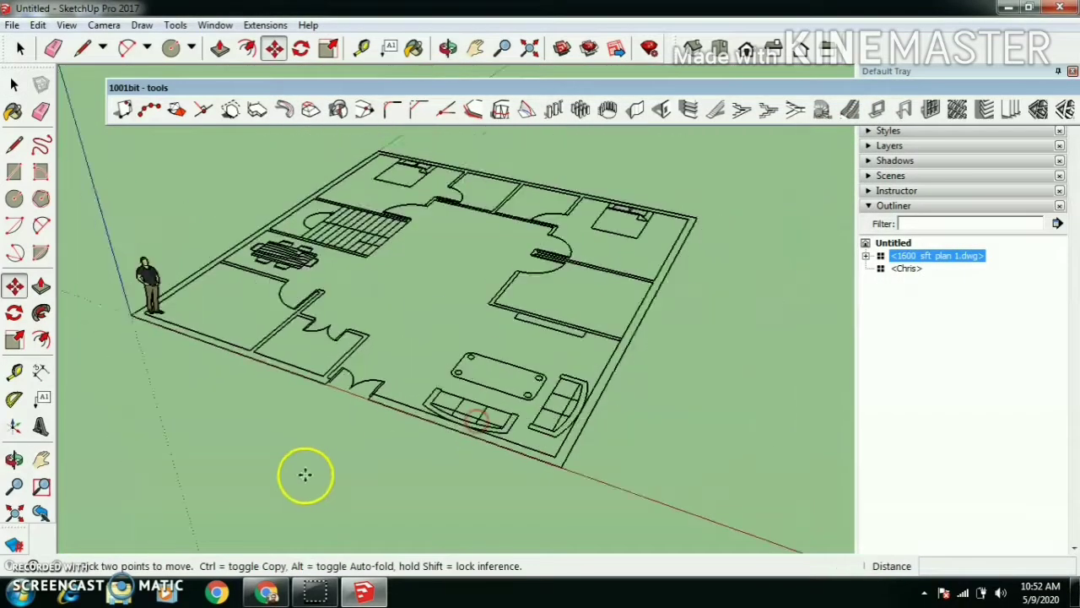
scroll(313, 427, "down", 3)
scroll(316, 446, "up", 2)
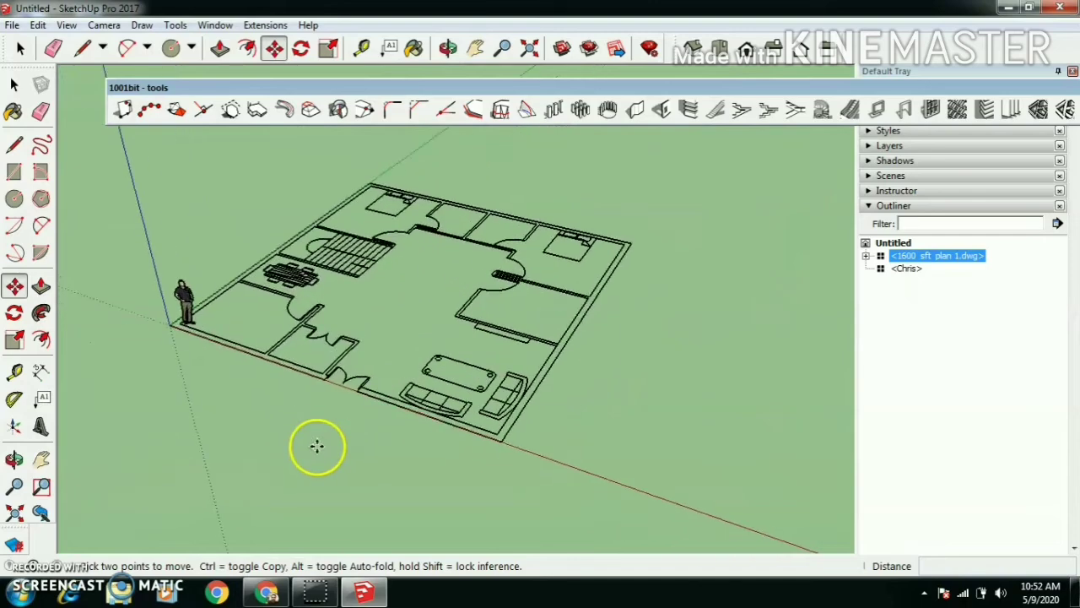
scroll(316, 445, "down", 2)
left_click(349, 362)
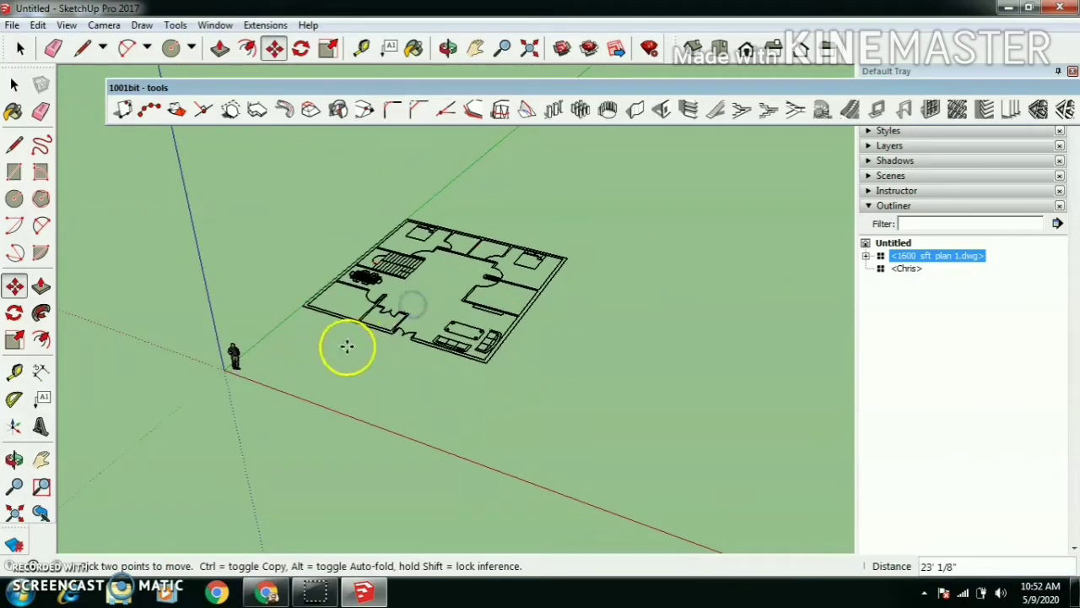
left_click(390, 354)
scroll(397, 289, "up", 3)
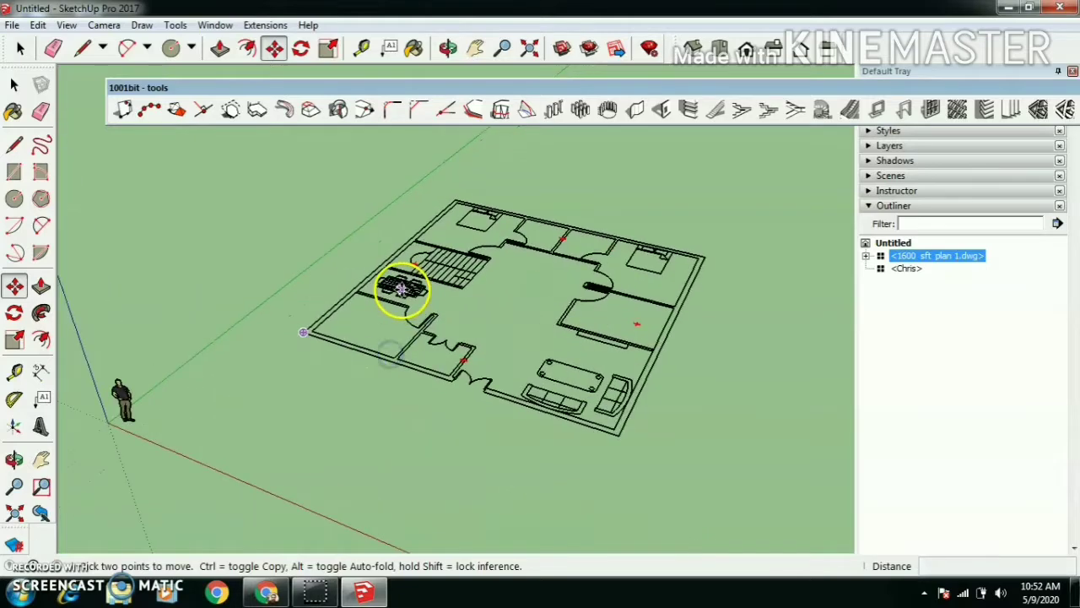
Step: Examine the components nested in the imported plan one by one, including the furniture and doors, and reselect the whole plan
left_click(866, 254)
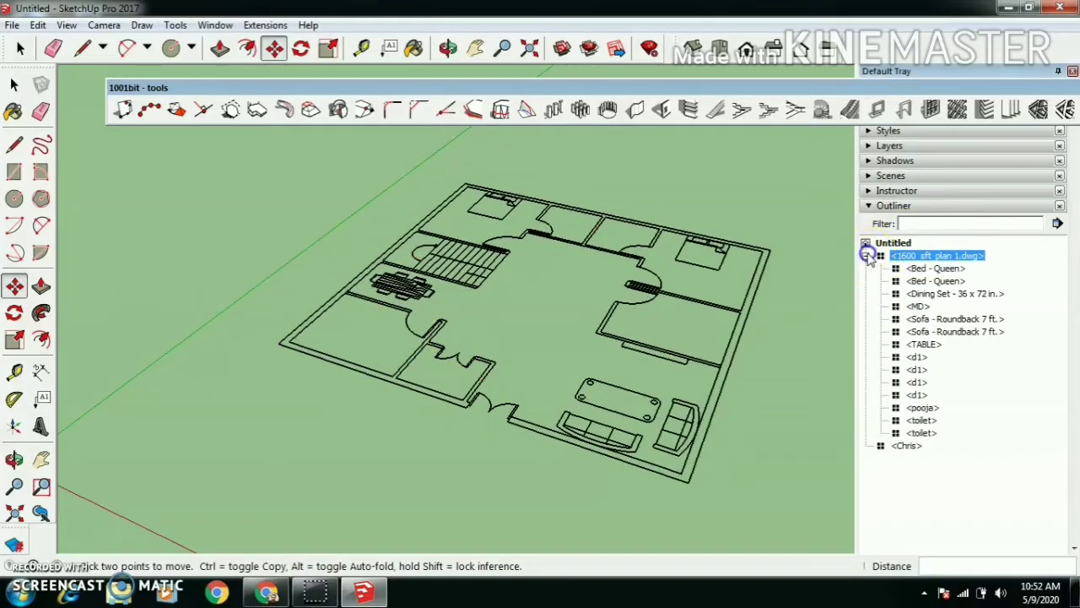
left_click(928, 268)
left_click(921, 293)
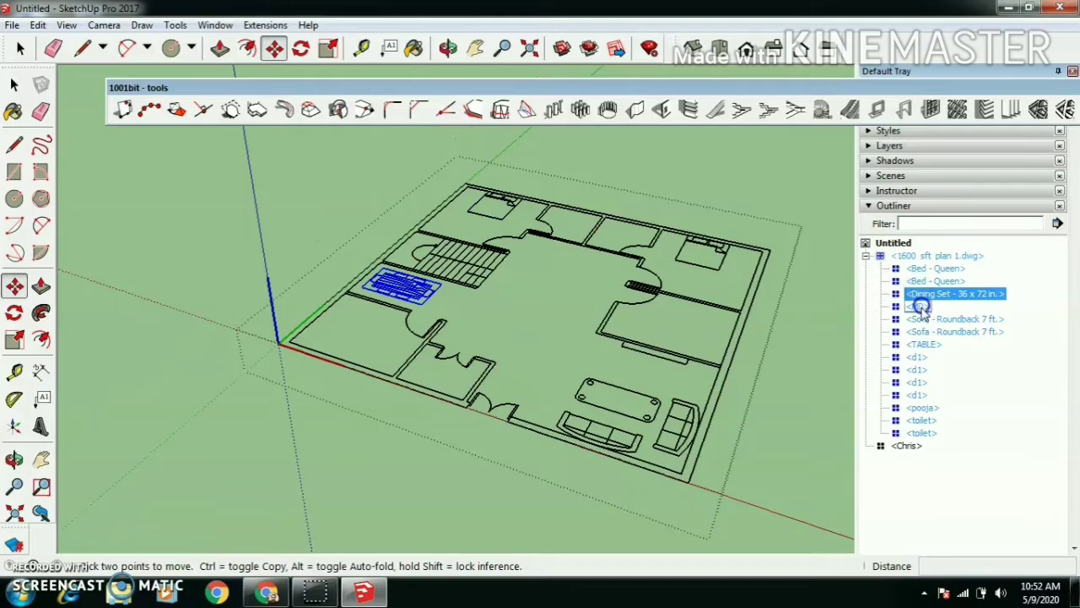
left_click(920, 306)
left_click(922, 318)
left_click(922, 344)
left_click(919, 368)
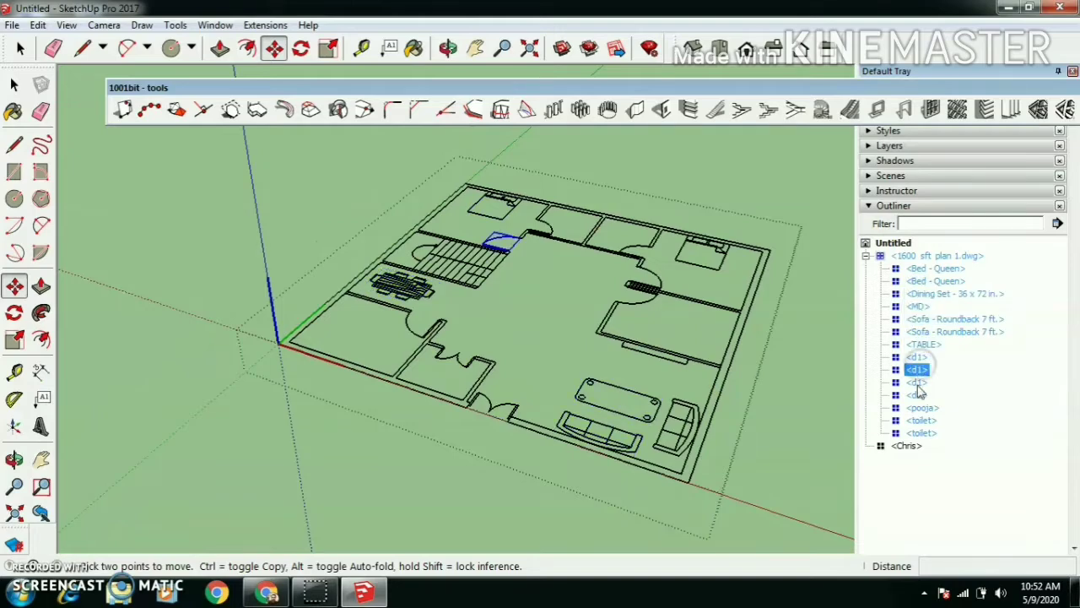
left_click(919, 382)
left_click(921, 407)
left_click(921, 432)
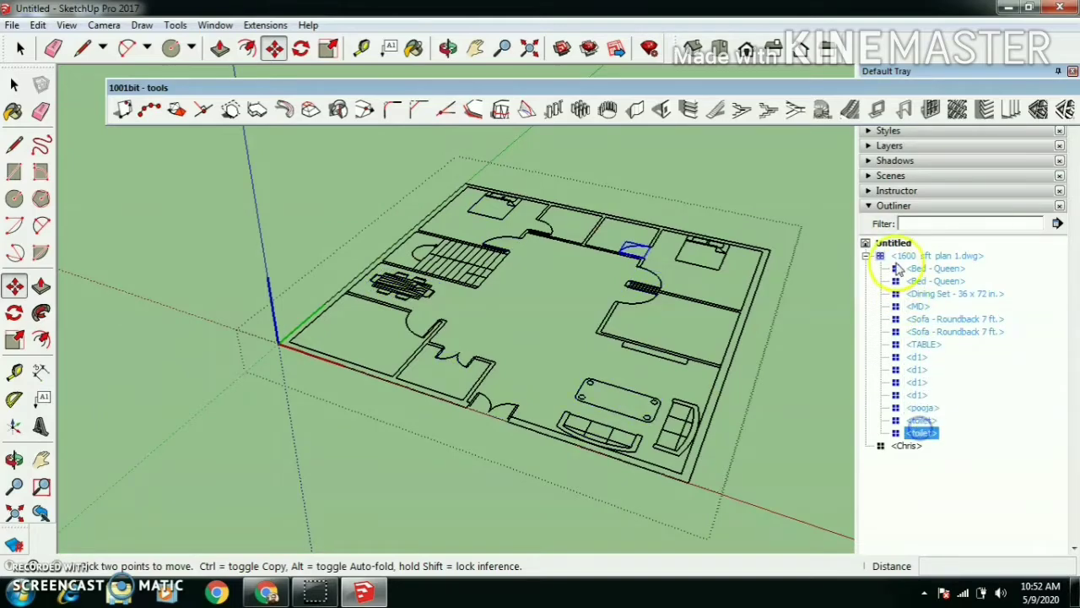
left_click(904, 256)
left_click(865, 257)
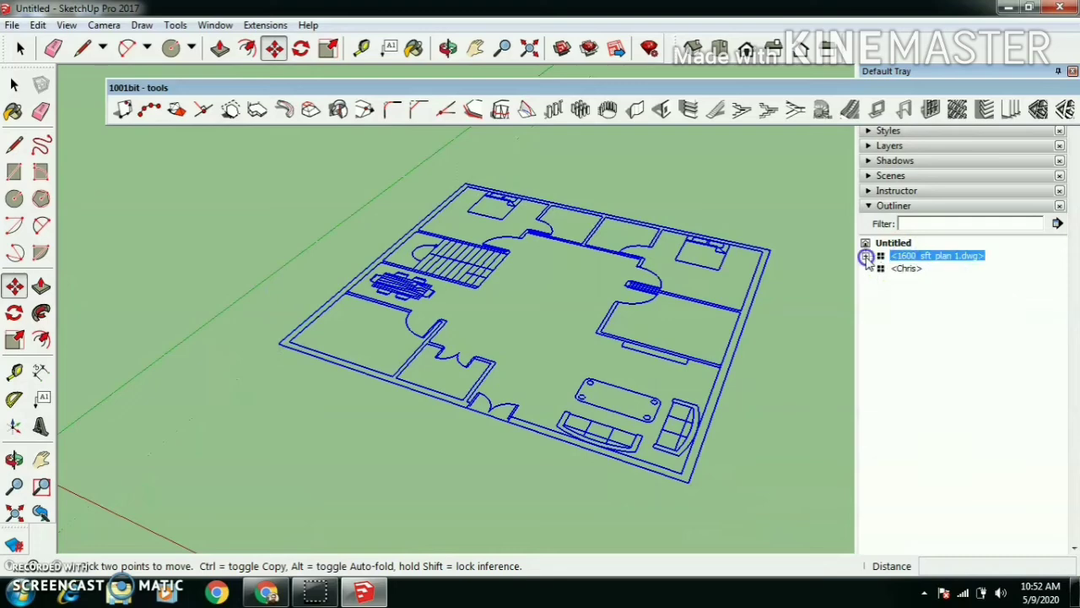
Step: Move the floor plan about 8" along the red axis and deselect it
left_click(783, 349)
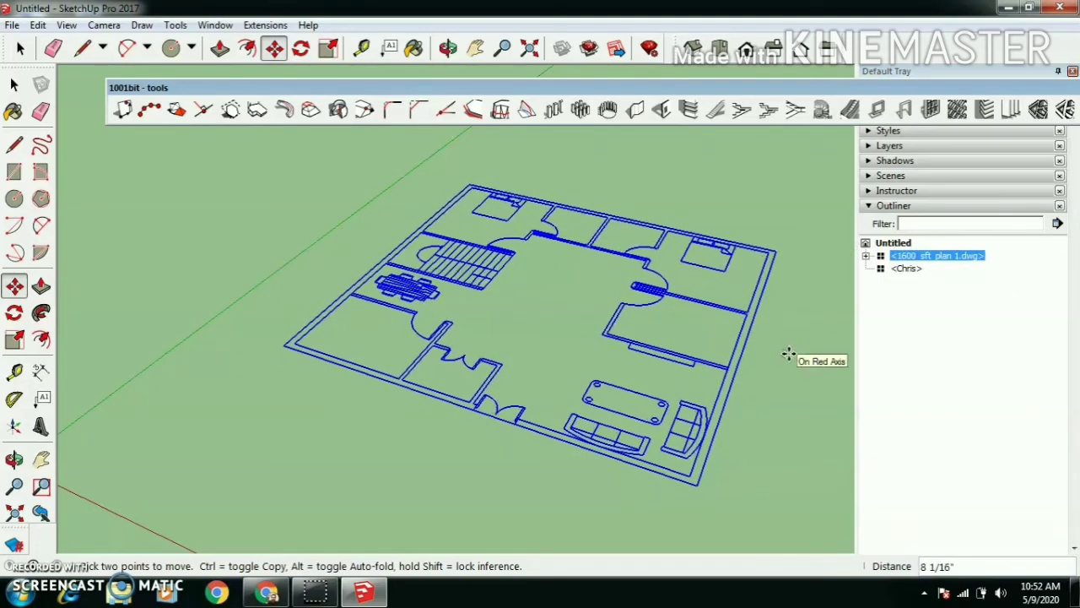
left_click(790, 355)
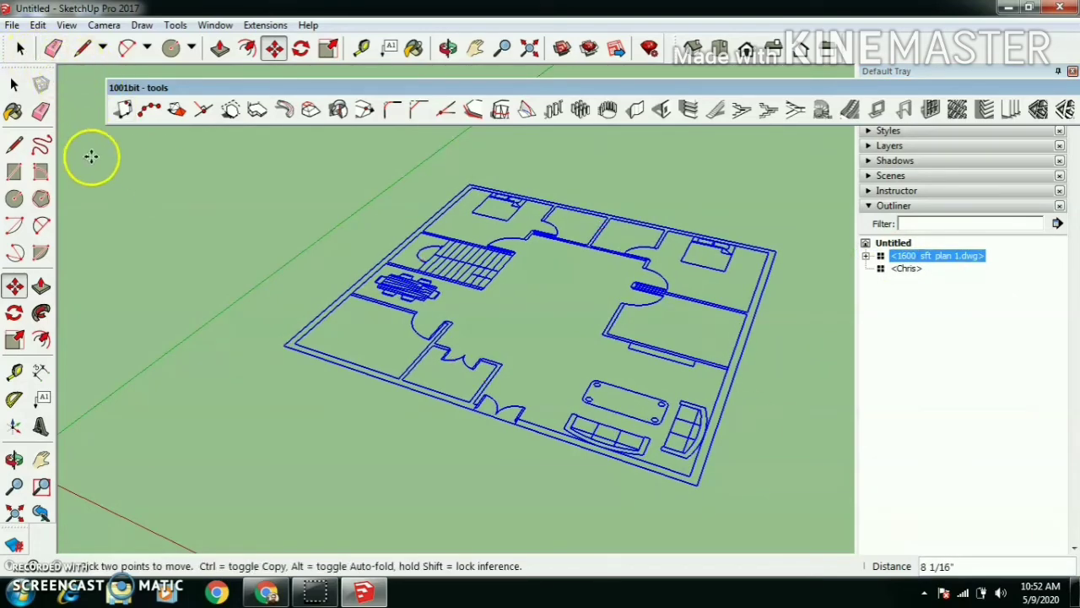
left_click(17, 52)
left_click(251, 437)
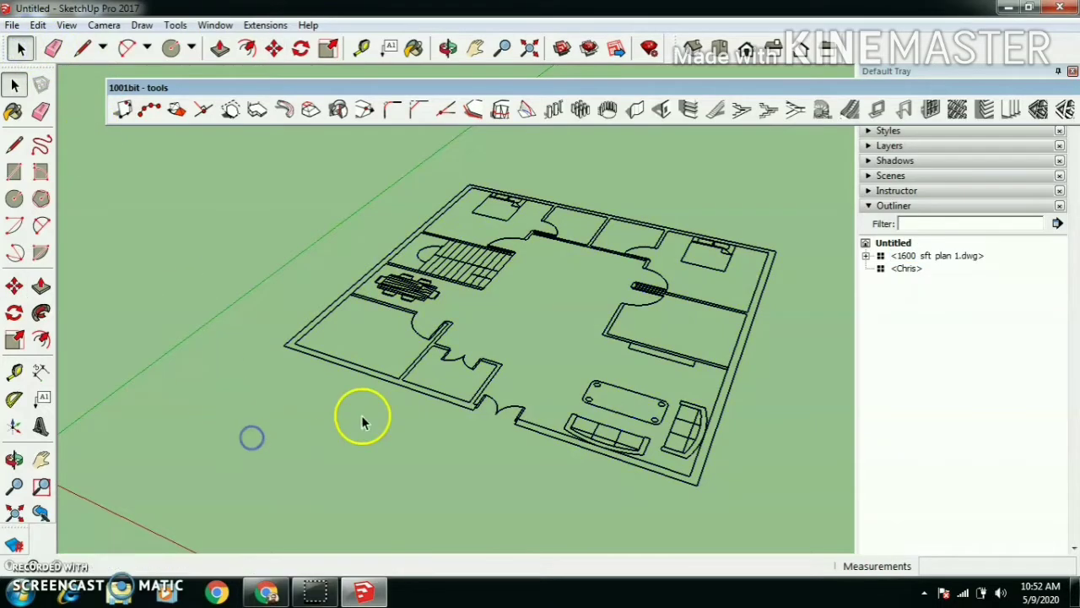
Step: Set up a 1001bit vertical wall with thickness 9" and height 12', and start building it
middle_click_drag(362, 419, 323, 449)
scroll(326, 378, "down", 3)
scroll(338, 377, "up", 3)
scroll(323, 450, "down", 2)
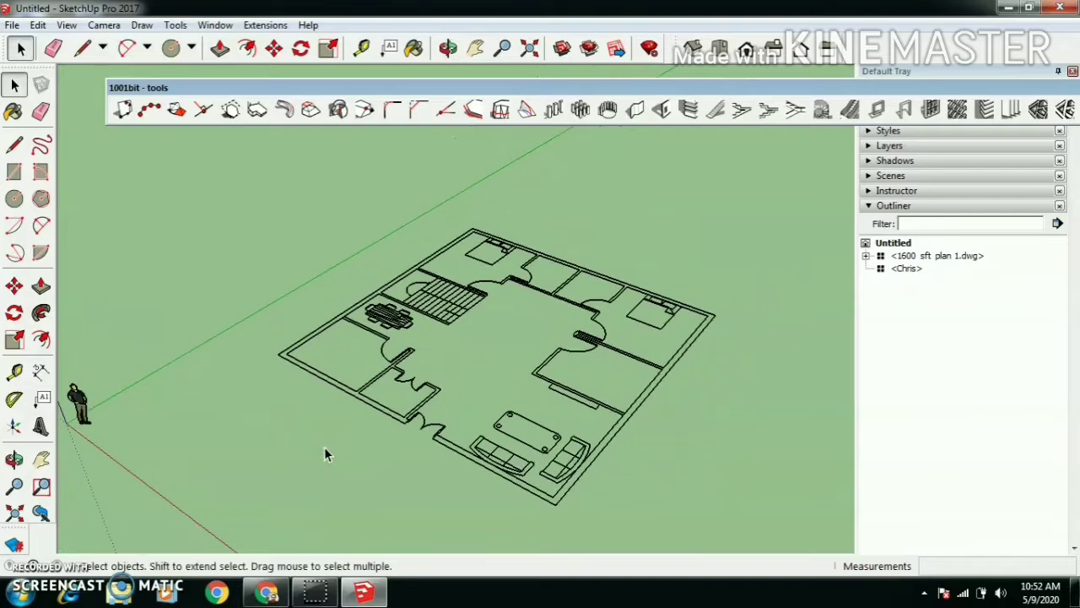
scroll(324, 450, "up", 1)
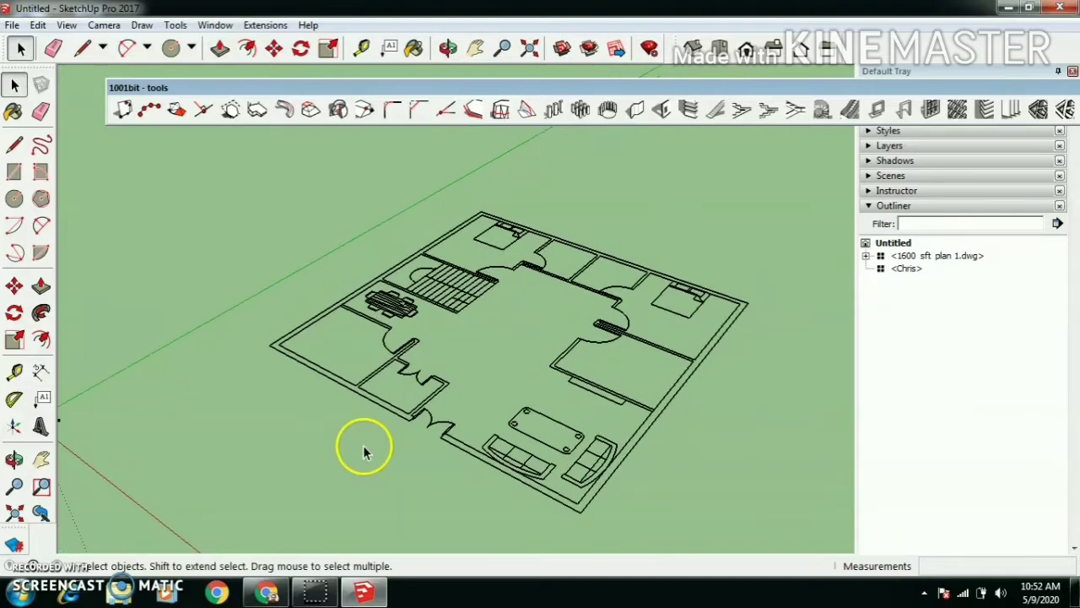
left_click(635, 111)
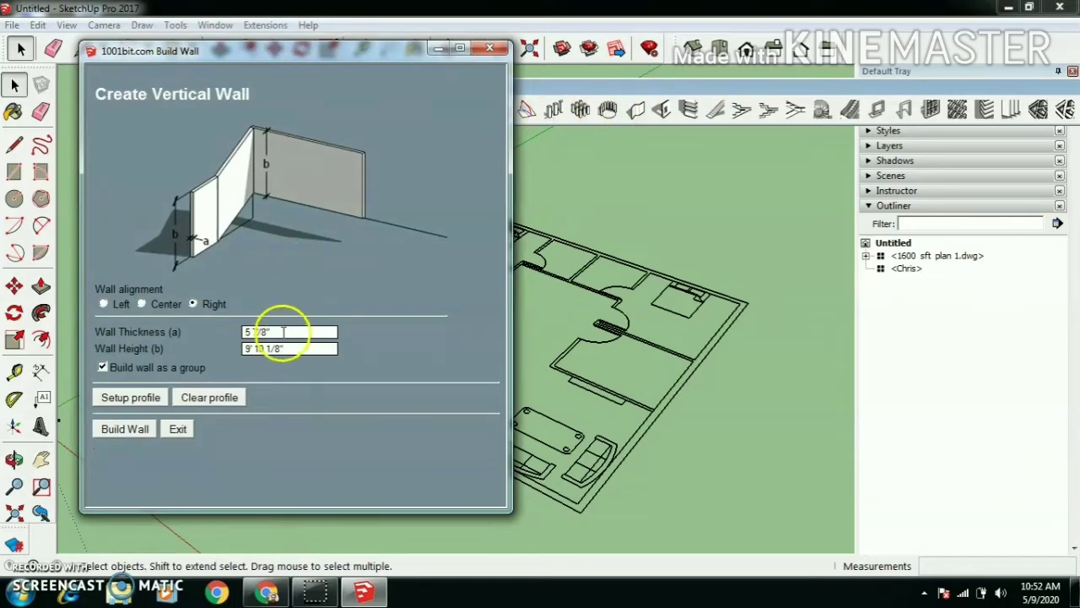
type("9\"")
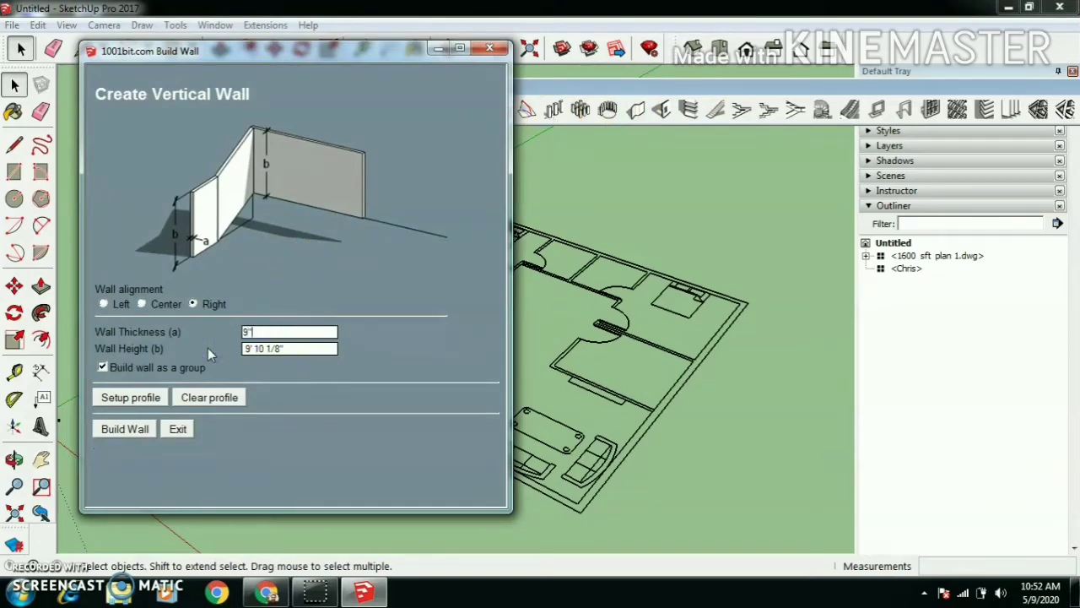
left_click_drag(245, 348, 293, 354)
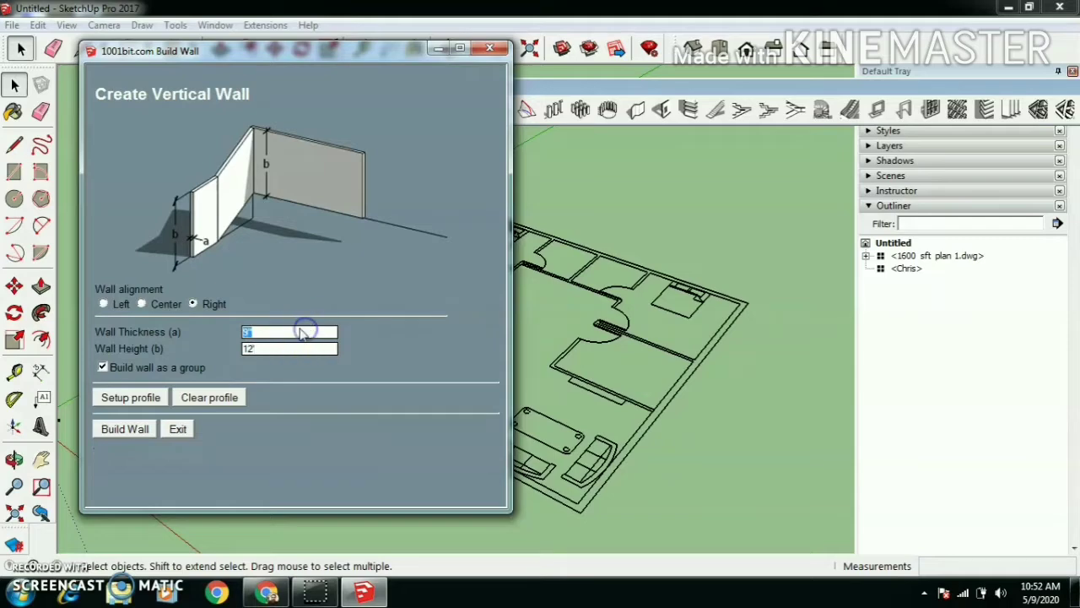
left_click(125, 429)
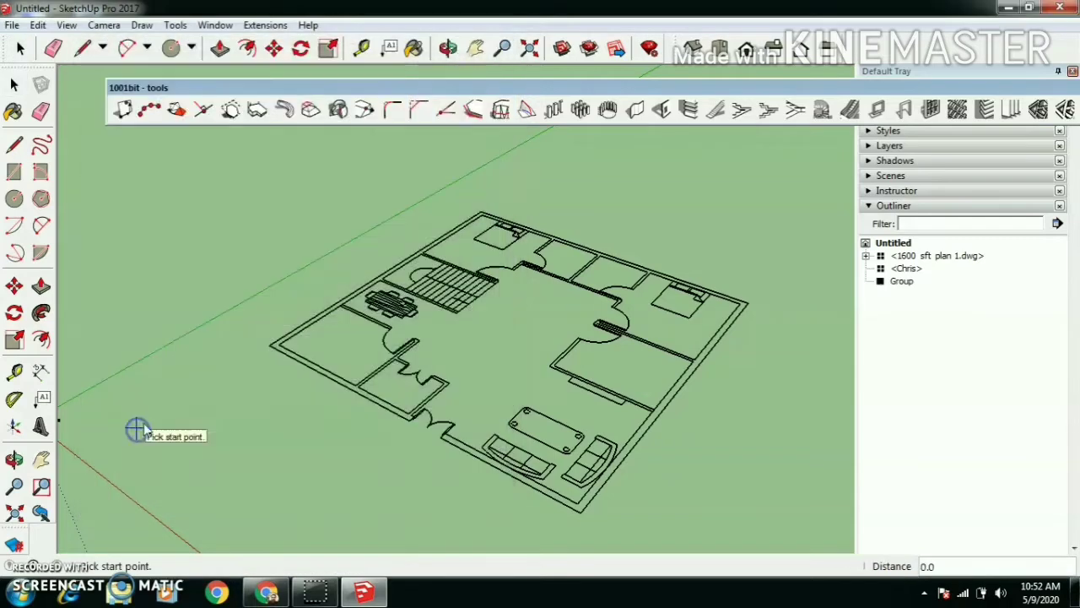
left_click(275, 343)
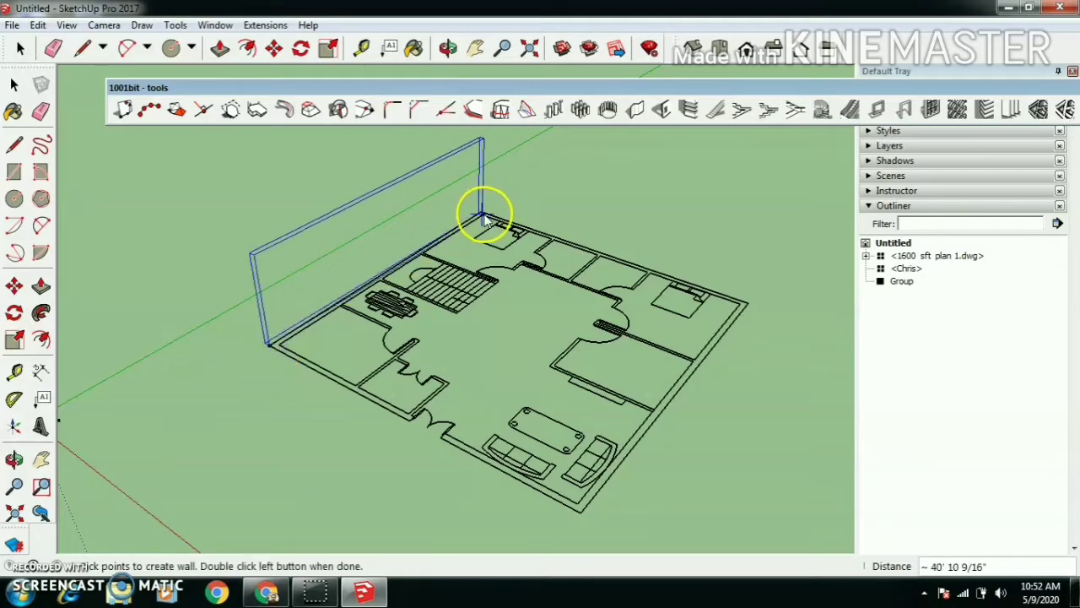
scroll(486, 217, "up", 5)
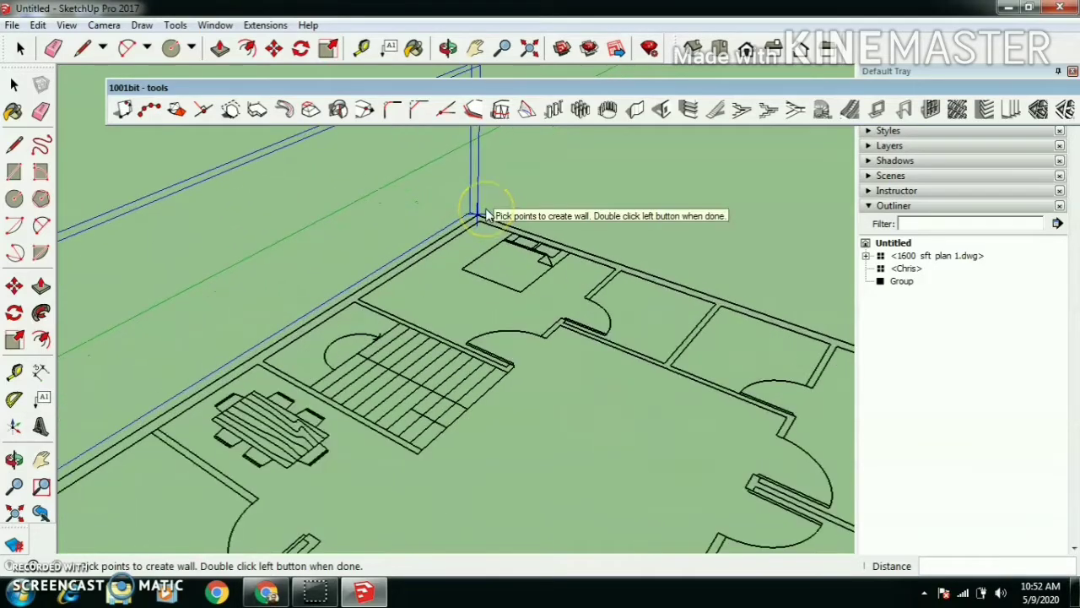
scroll(478, 211, "down", 3)
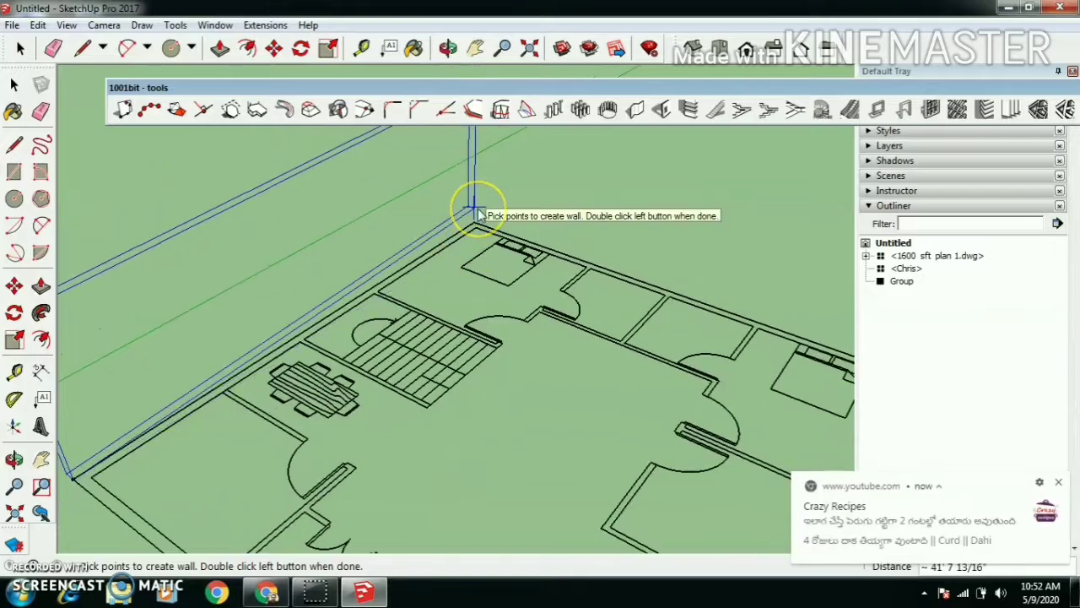
key("Escape")
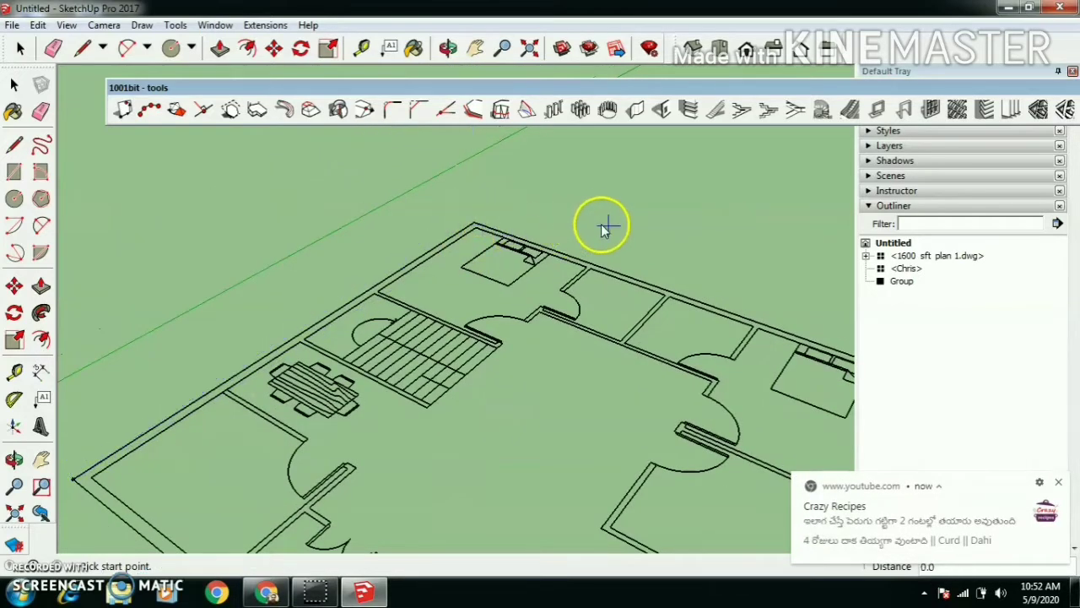
Step: Restart the vertical wall with left alignment, 9" thickness and 12' height
left_click(1059, 483)
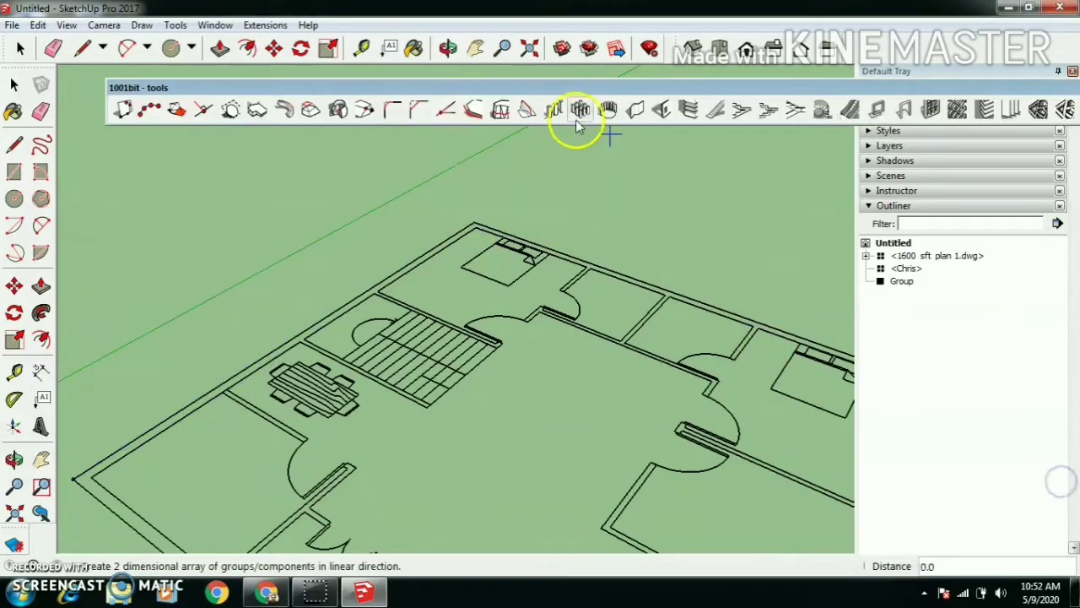
left_click(635, 111)
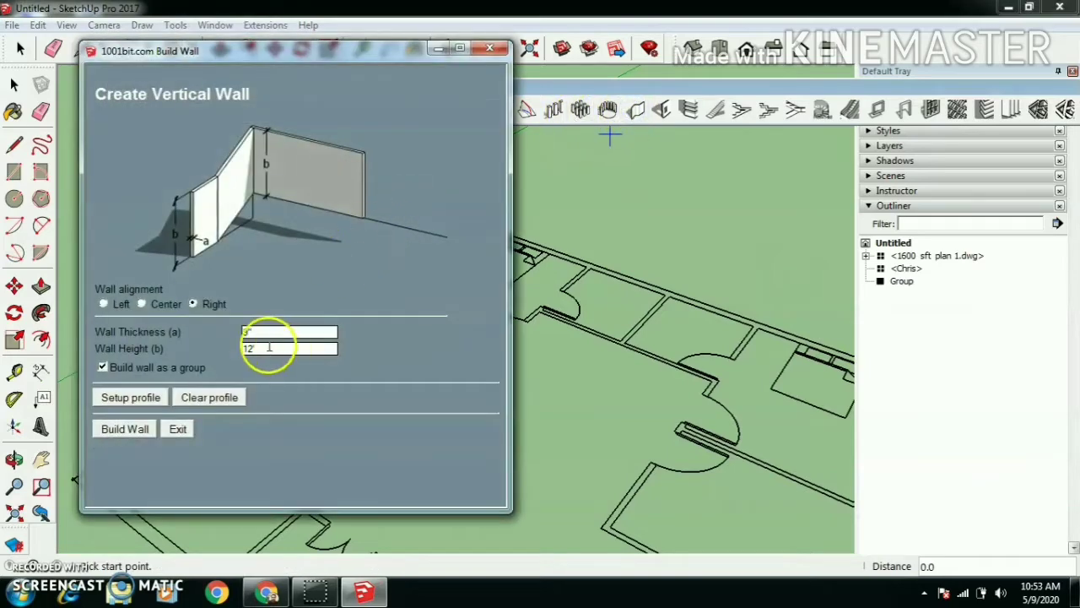
left_click(103, 304)
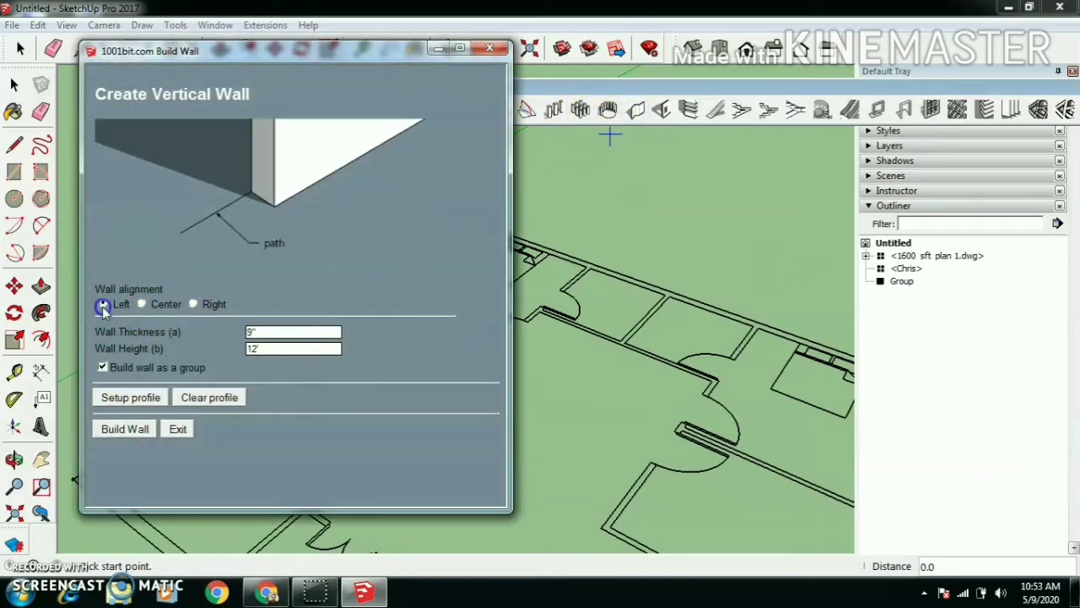
left_click(126, 430)
Step: Trace the 9" thick, 12' high exterior wall around the plan's four outer corners, finish it at the starting corner and clear the selection
scroll(241, 292, "down", 3)
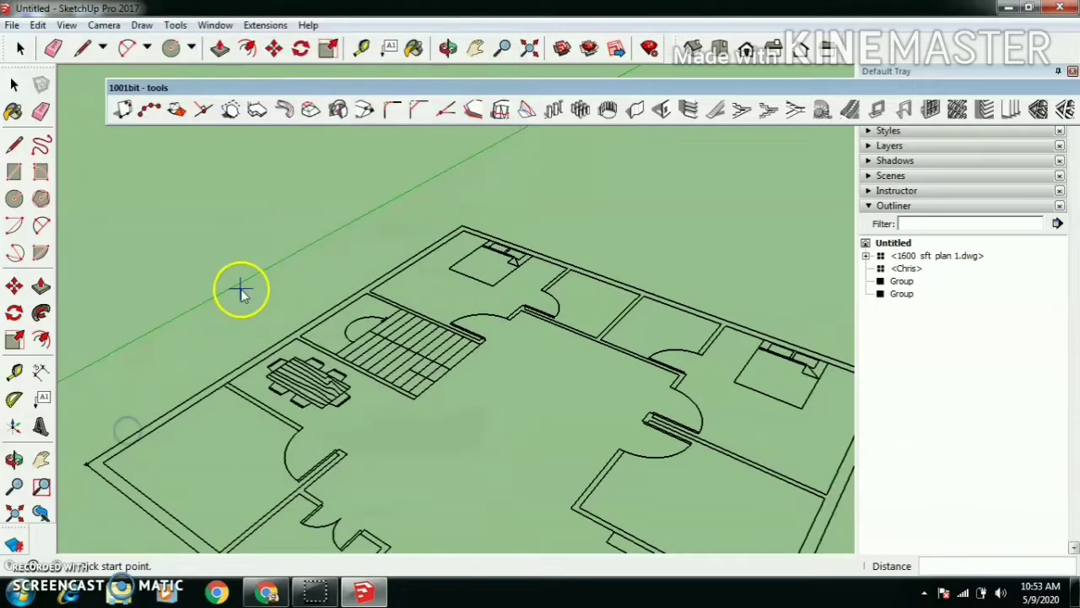
left_click(130, 415)
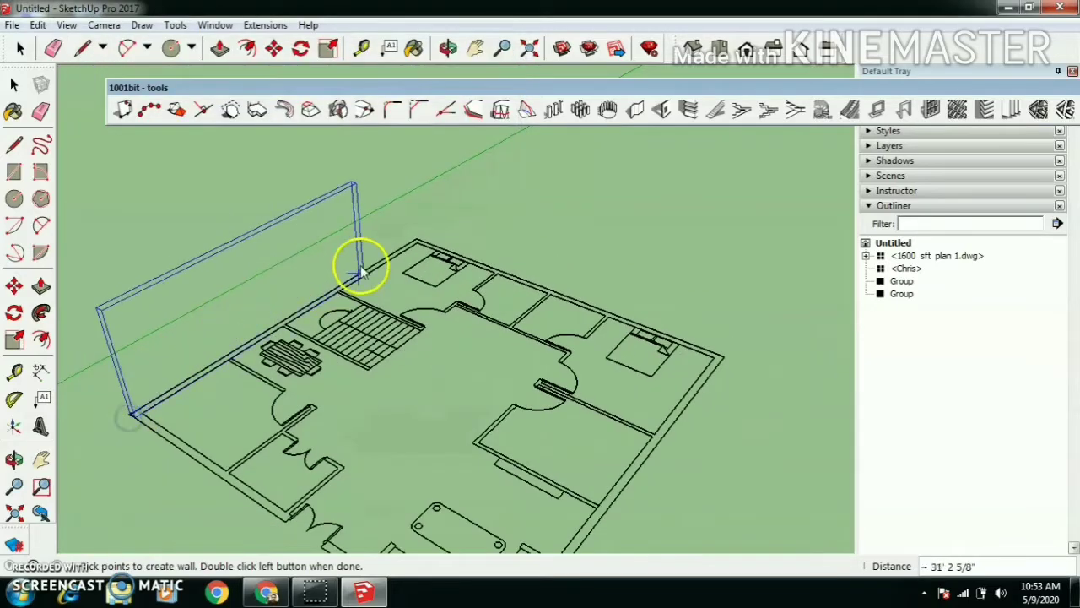
left_click(414, 239)
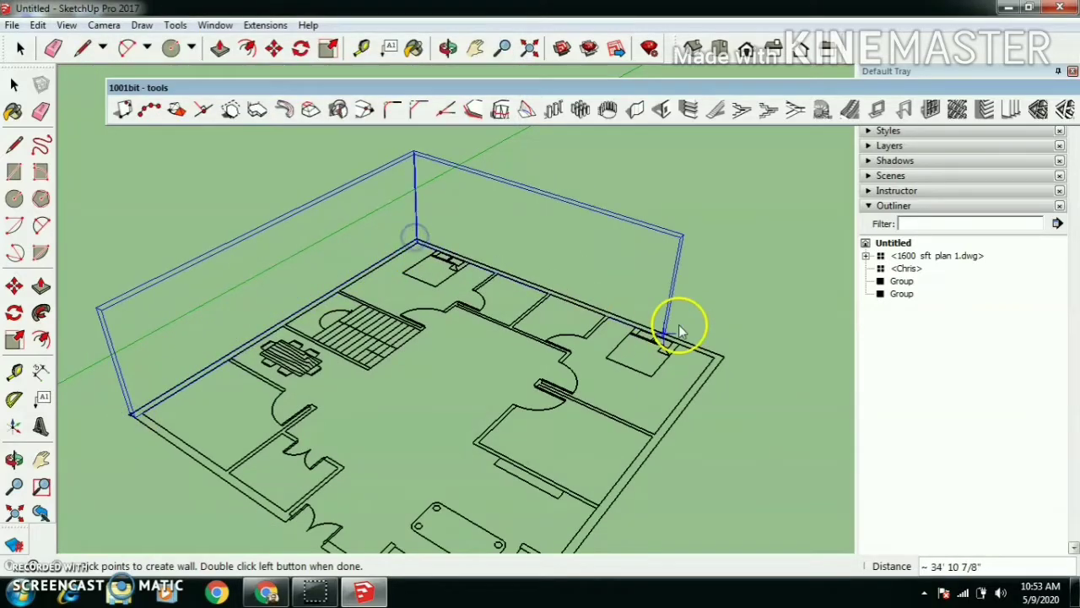
left_click(724, 355)
scroll(692, 379, "down", 2)
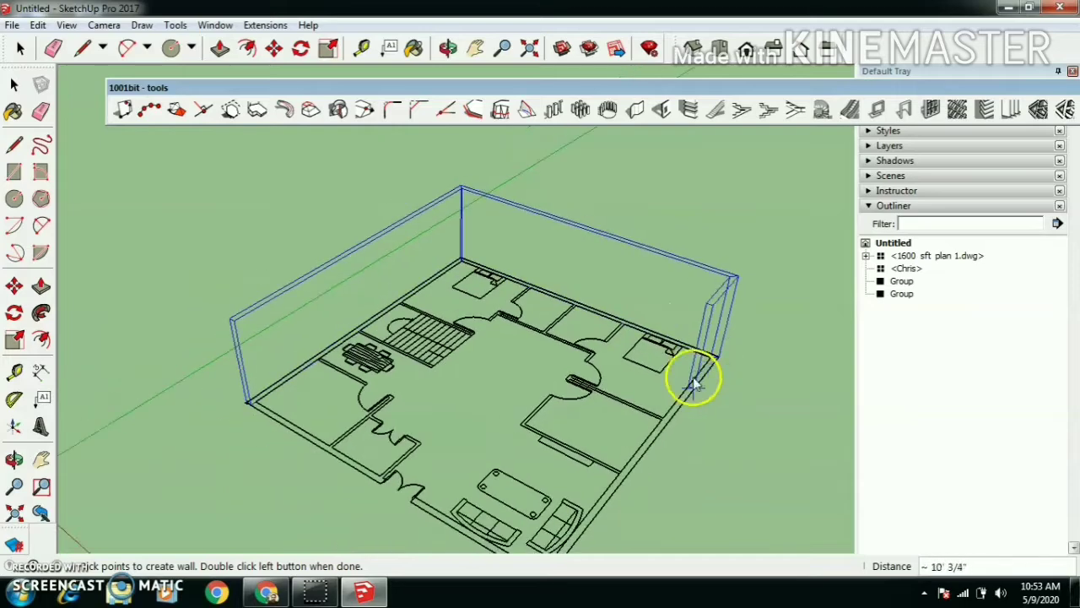
scroll(651, 362, "down", 3)
scroll(562, 549, "up", 3)
scroll(565, 549, "down", 1)
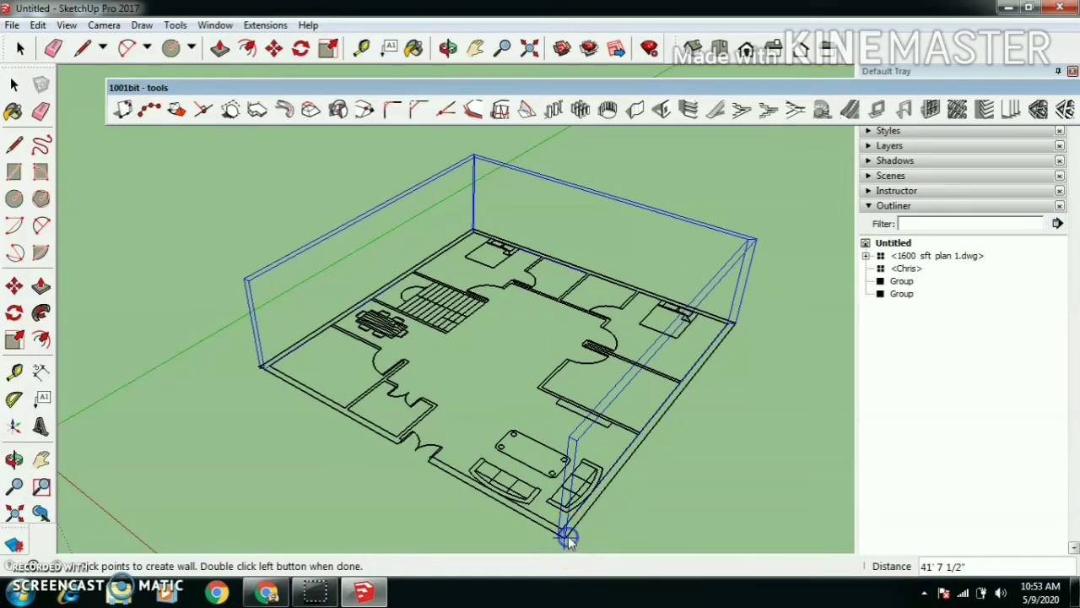
left_click(568, 538)
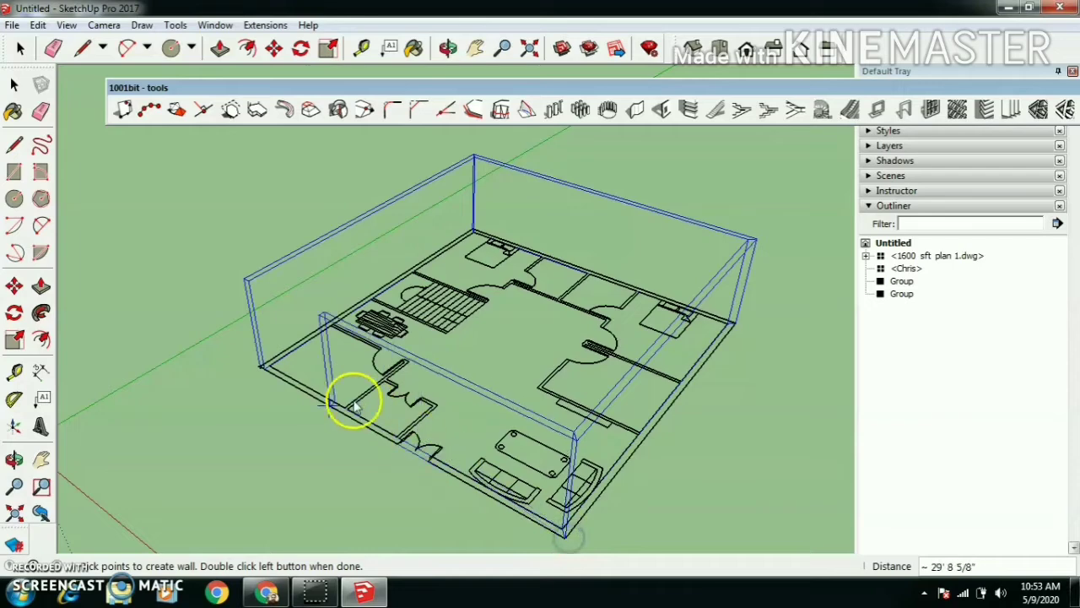
double_click(264, 372)
left_click(237, 399)
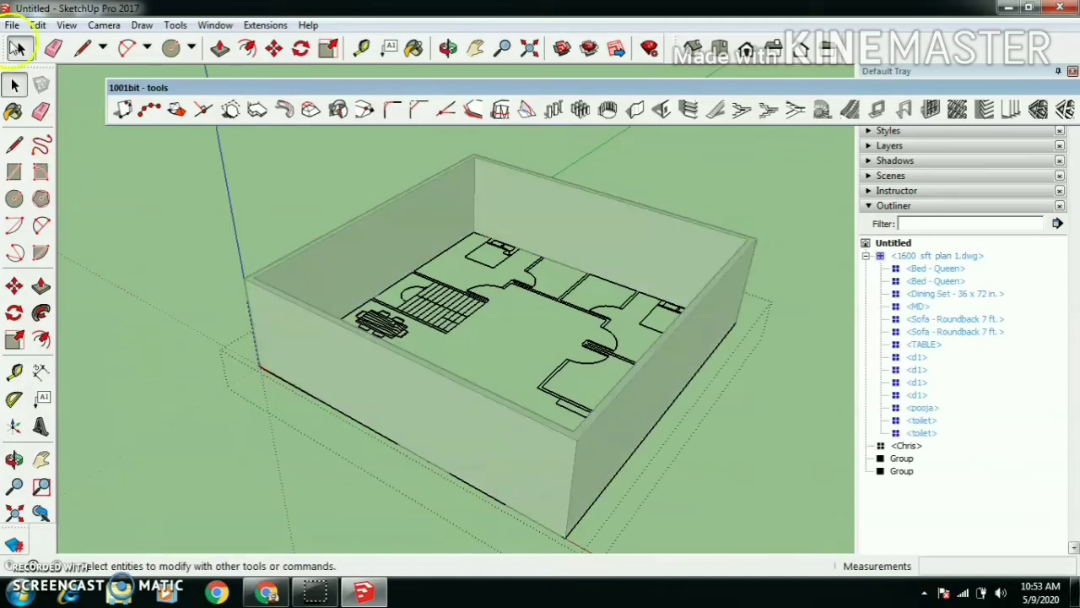
left_click(24, 51)
left_click(191, 246)
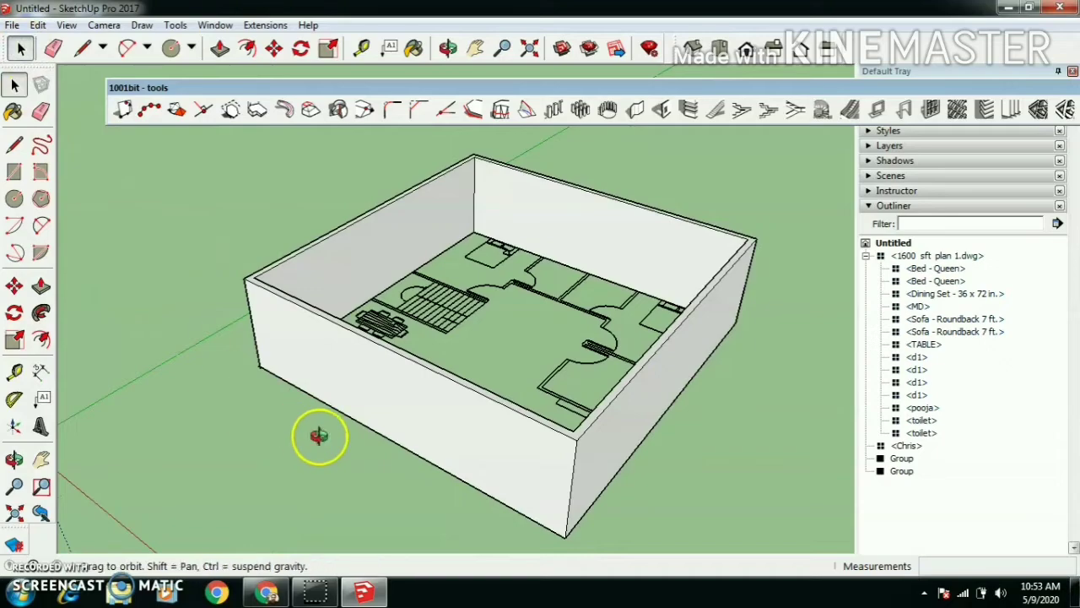
Step: Collapse the imported plan's component list and erase the stray extra group, keeping the exterior wall group
mouse_move(319, 437)
middle_mouse_down()
mouse_move(338, 579)
mouse_move(373, 316)
mouse_move(302, 442)
middle_mouse_up()
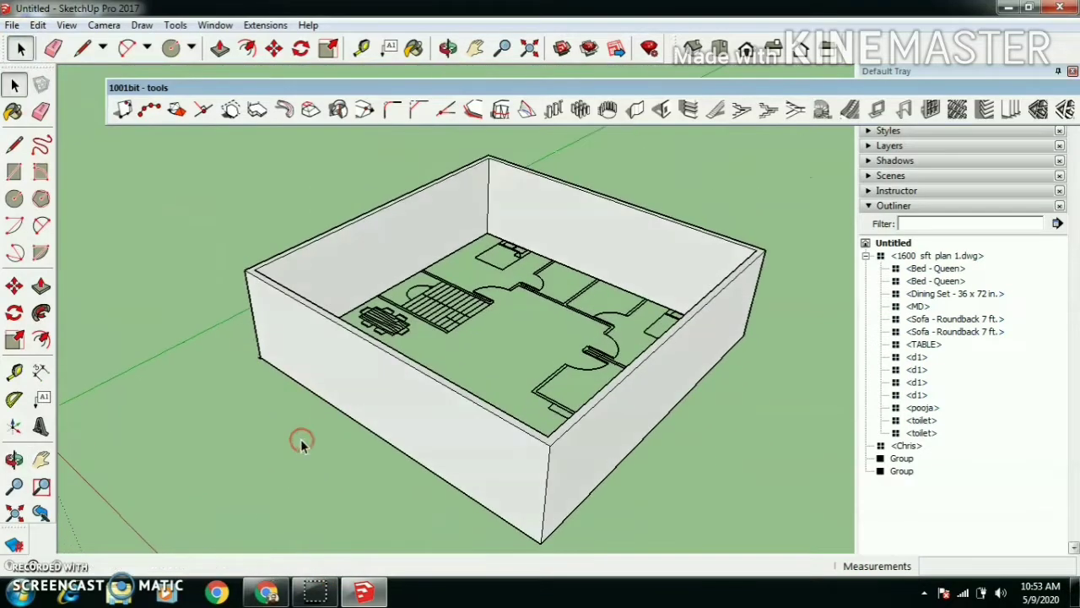
scroll(300, 439, "down", 2)
scroll(301, 439, "up", 3)
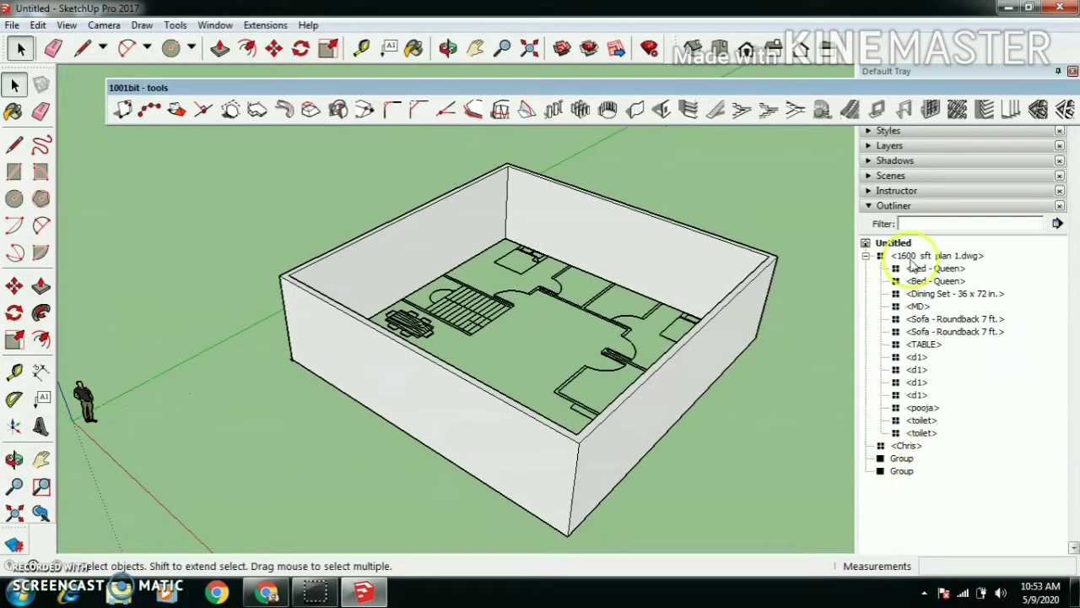
left_click(866, 256)
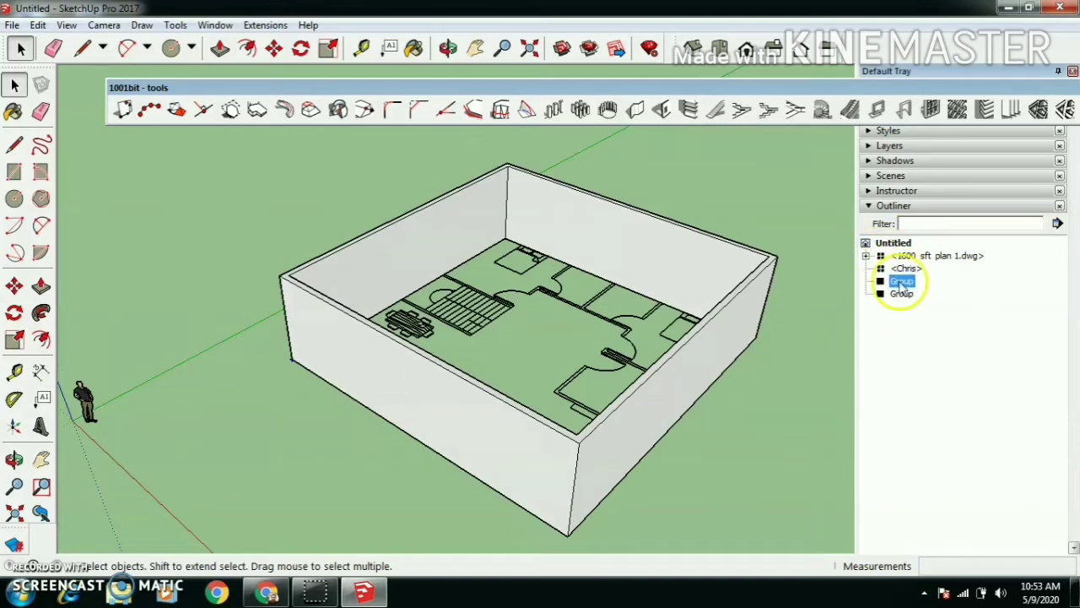
right_click(901, 284)
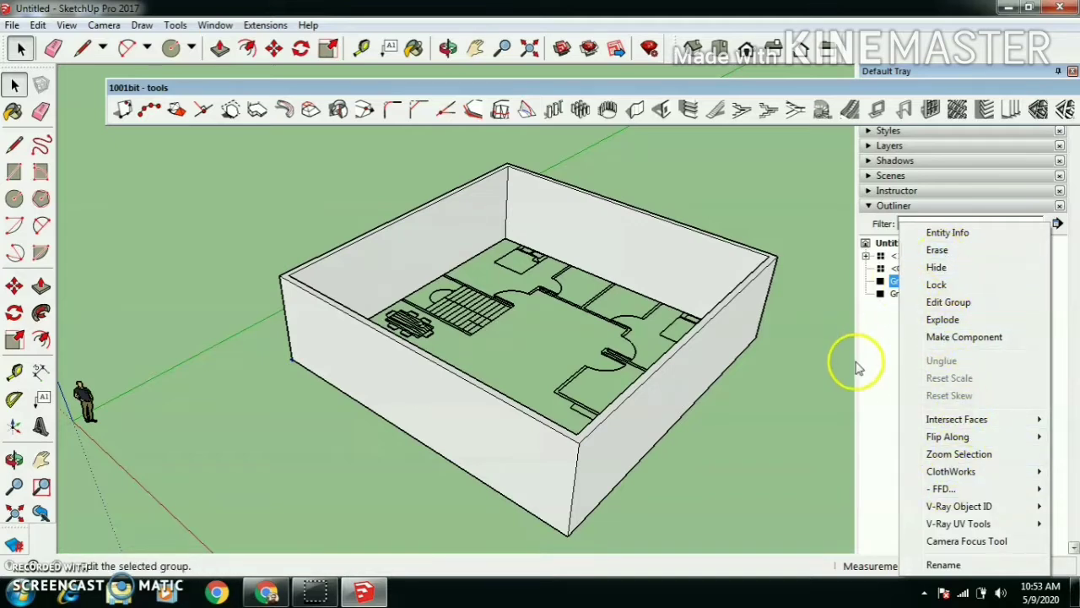
left_click(910, 250)
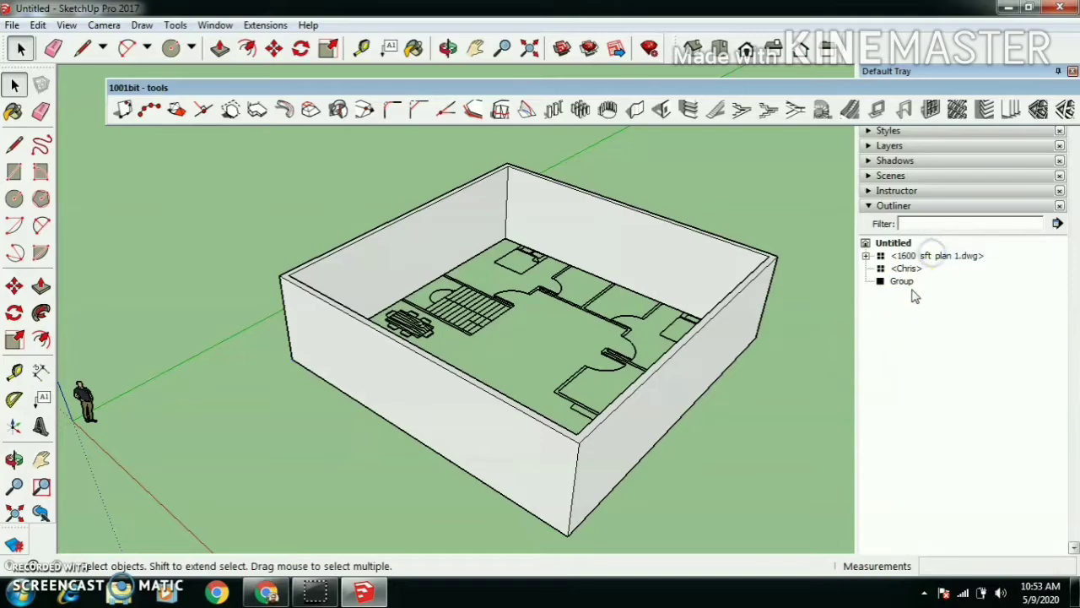
Step: Select the exterior wall group and hide it to expose the whole floor plan
left_click(905, 283)
middle_click_drag(690, 411, 703, 430)
scroll(726, 442, "up", 1)
right_click(901, 283)
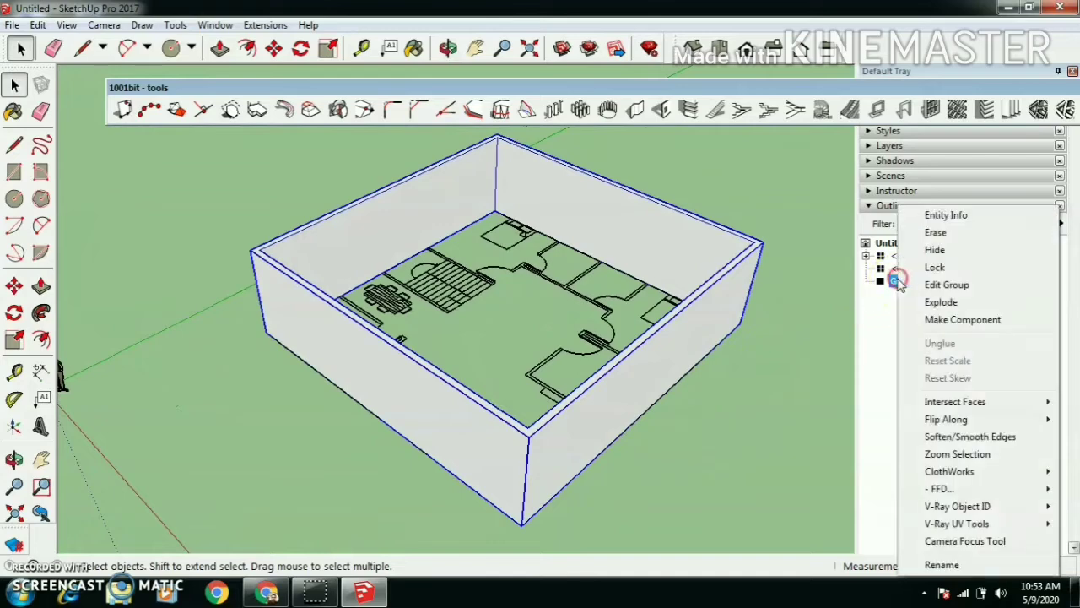
left_click(938, 250)
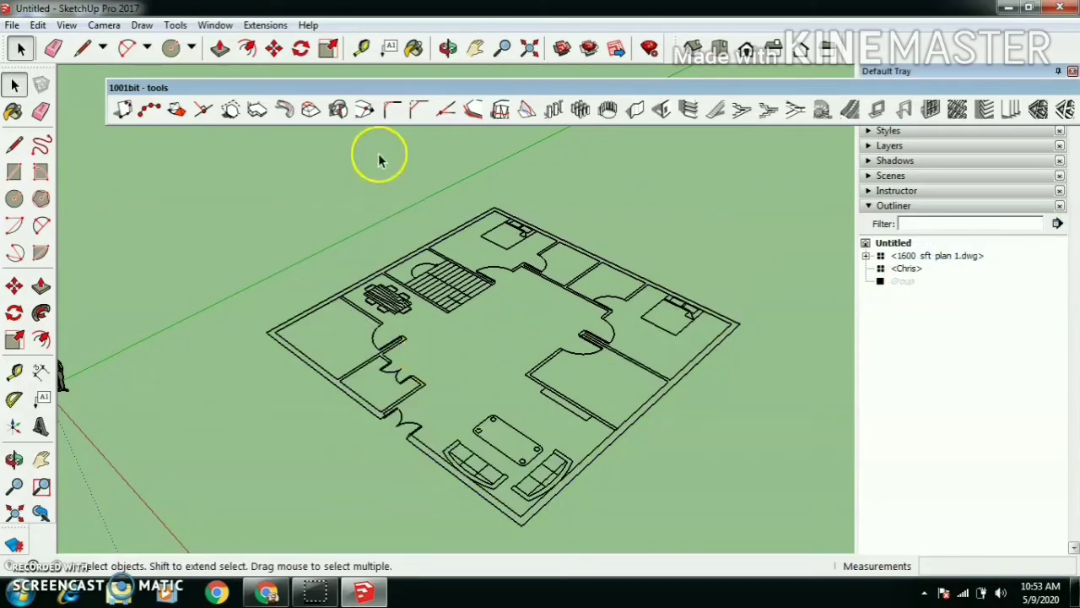
Step: Build a left-aligned interior wall 4.5" thick and 12' high around the corner room beside the dining table, ending at the exterior wall line
left_click(639, 113)
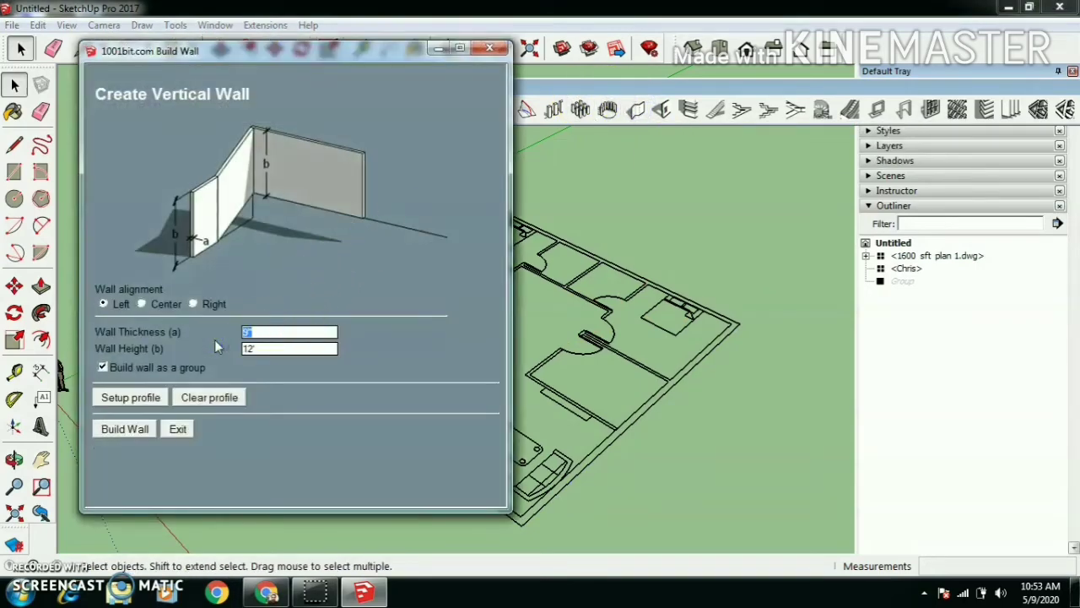
type("4.5")
left_click(280, 349)
left_click(125, 430)
scroll(342, 317, "up", 5)
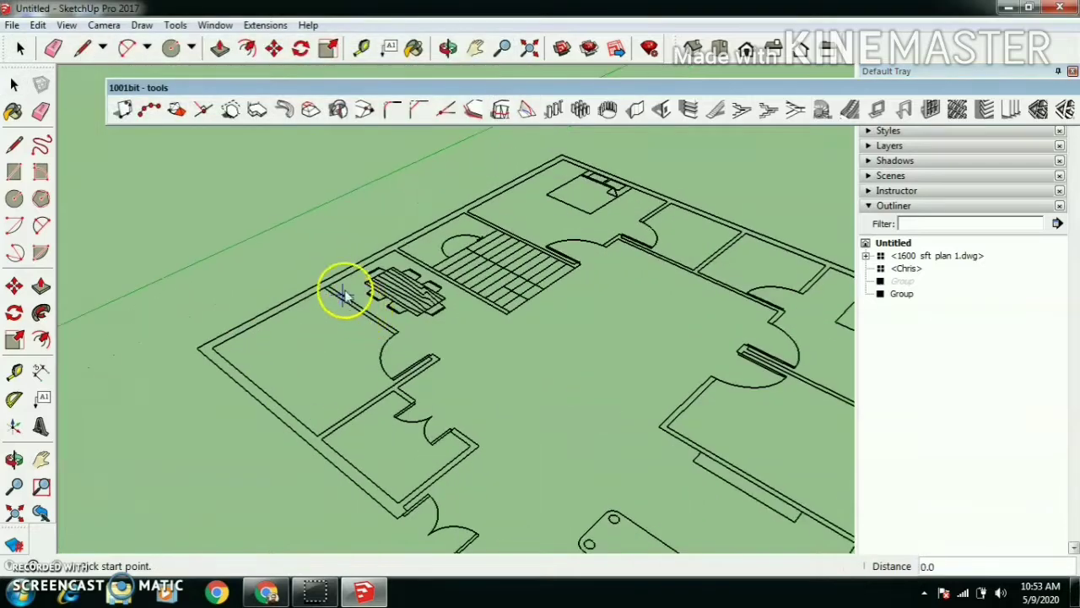
left_click(322, 285)
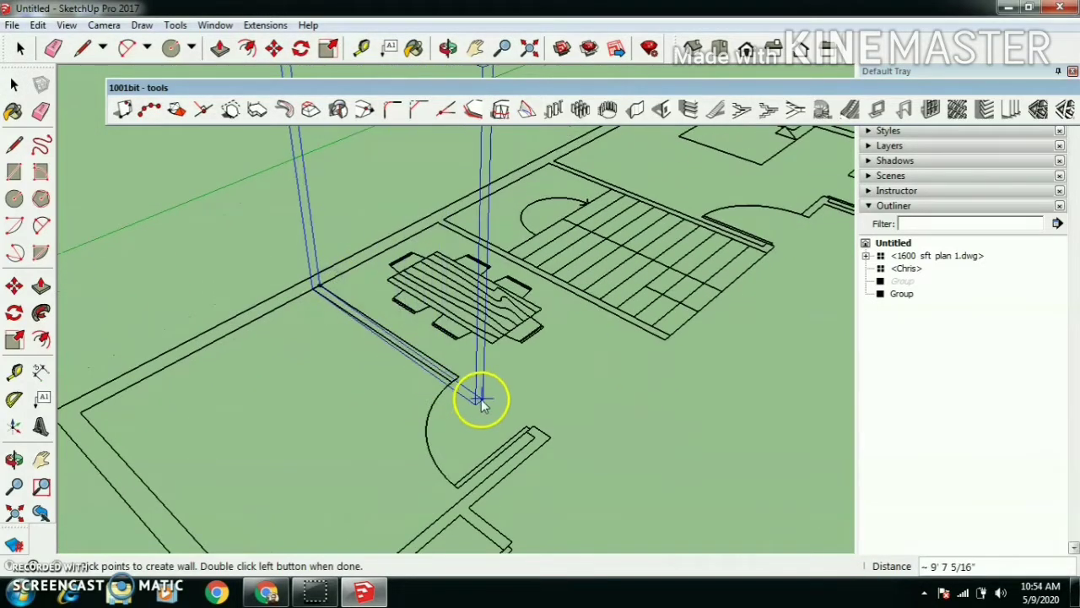
left_click(547, 437)
middle_click_drag(547, 438, 438, 413)
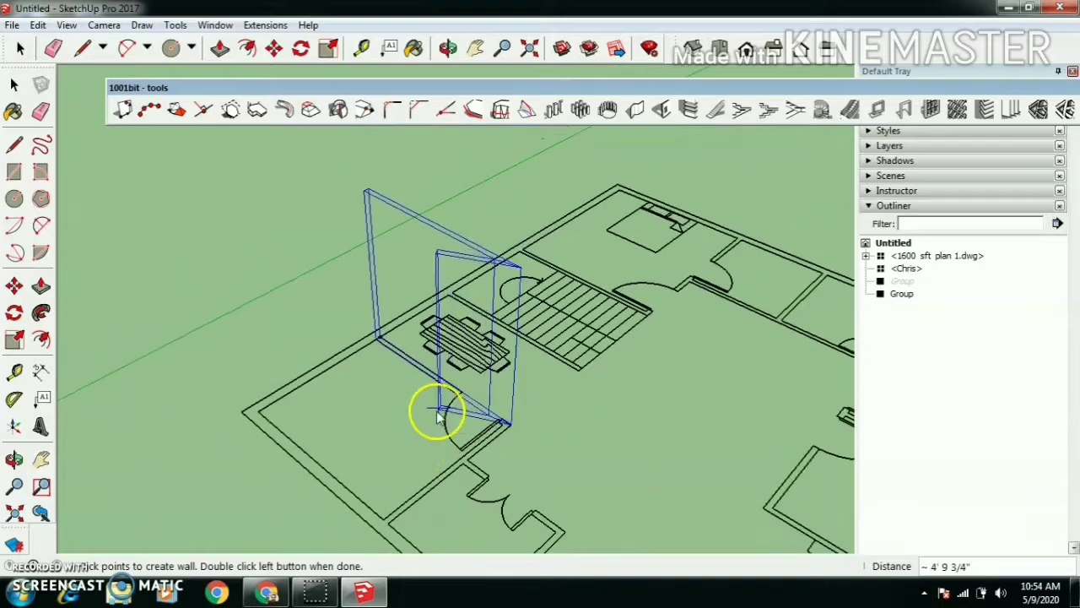
double_click(389, 522)
Step: Build another 4.5" wall from the corner room's wall across the small double-door room's opening and around its outer corner to the exterior wall line
scroll(530, 276, "down", 4)
mouse_move(628, 382)
middle_mouse_down()
mouse_move(362, 386)
mouse_move(202, 352)
mouse_move(282, 391)
mouse_move(285, 361)
mouse_move(198, 379)
middle_mouse_up()
middle_click_drag(446, 427, 419, 462)
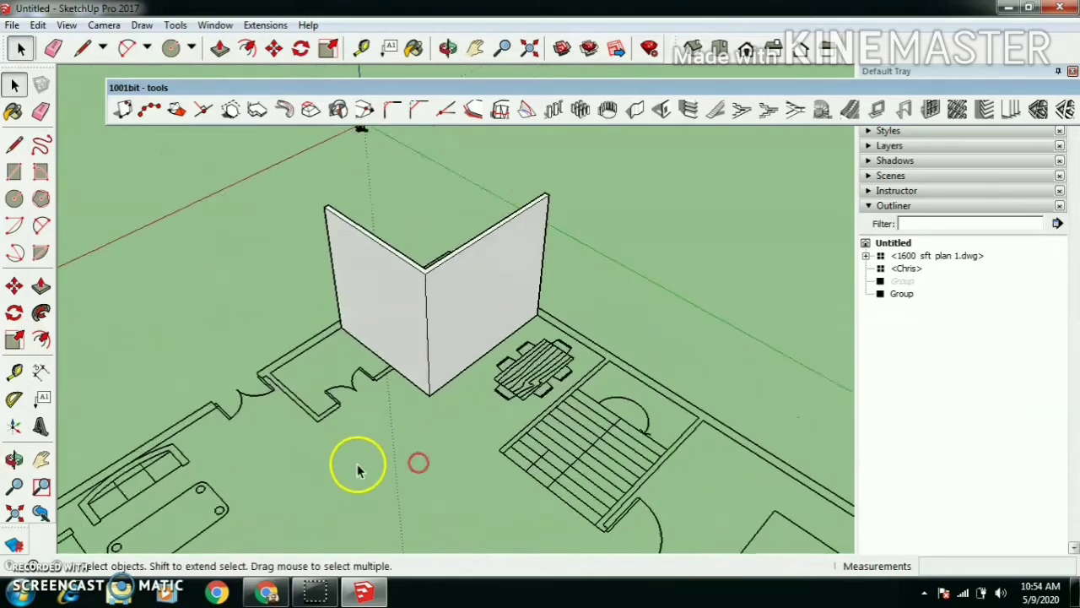
scroll(358, 470, "up", 1)
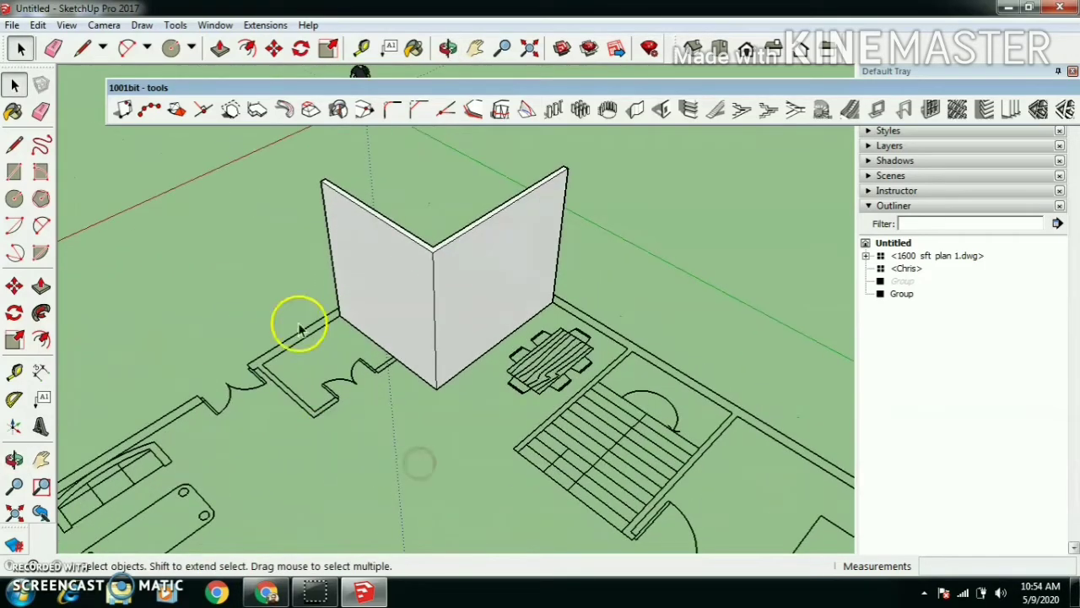
left_click(636, 112)
left_click(140, 431)
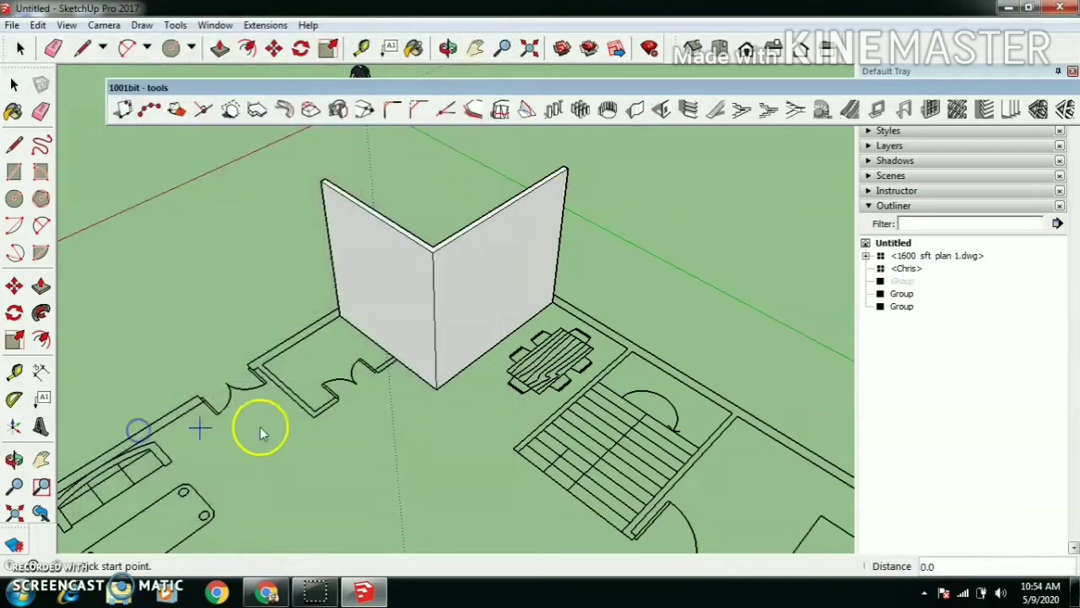
scroll(397, 362, "up", 3)
left_click(395, 356)
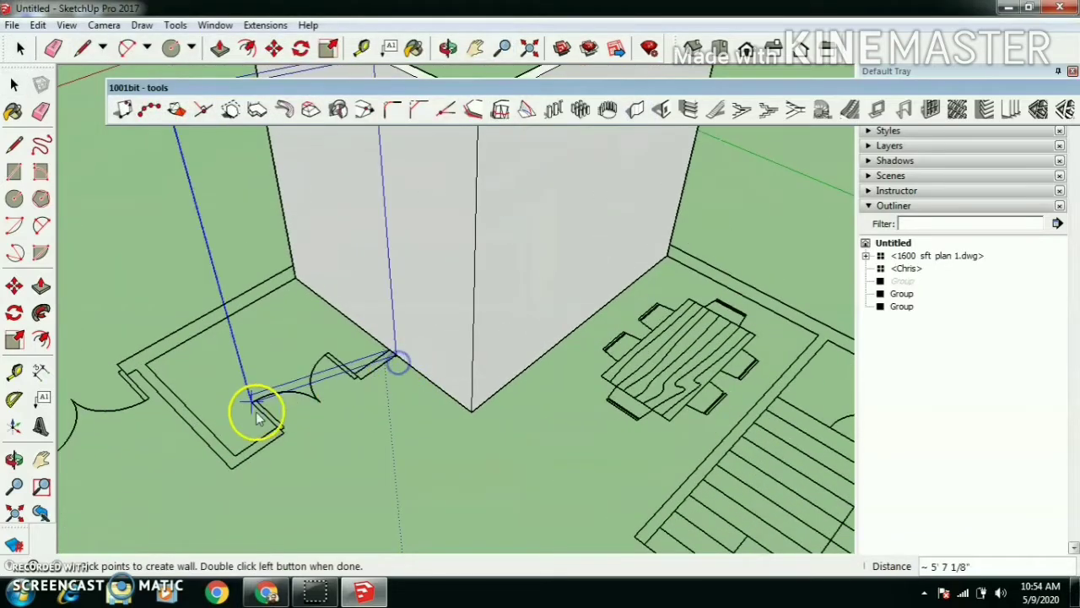
left_click(235, 467)
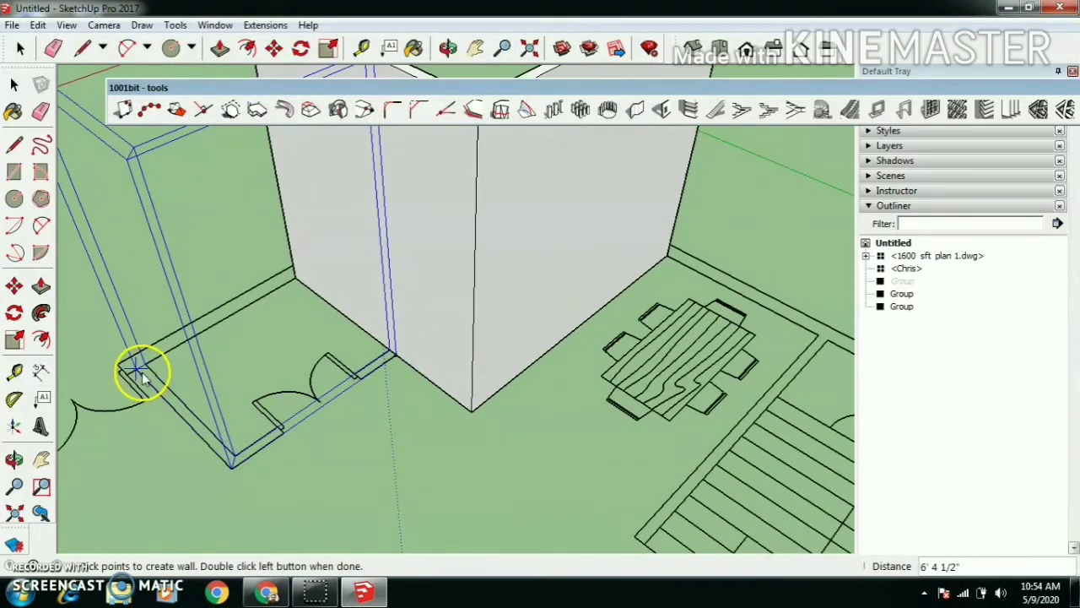
double_click(139, 373)
Step: Build a straight 4.5" wall between the dining area and the staircase, from the exterior wall line to the stair's inner corner
scroll(391, 270, "down", 5)
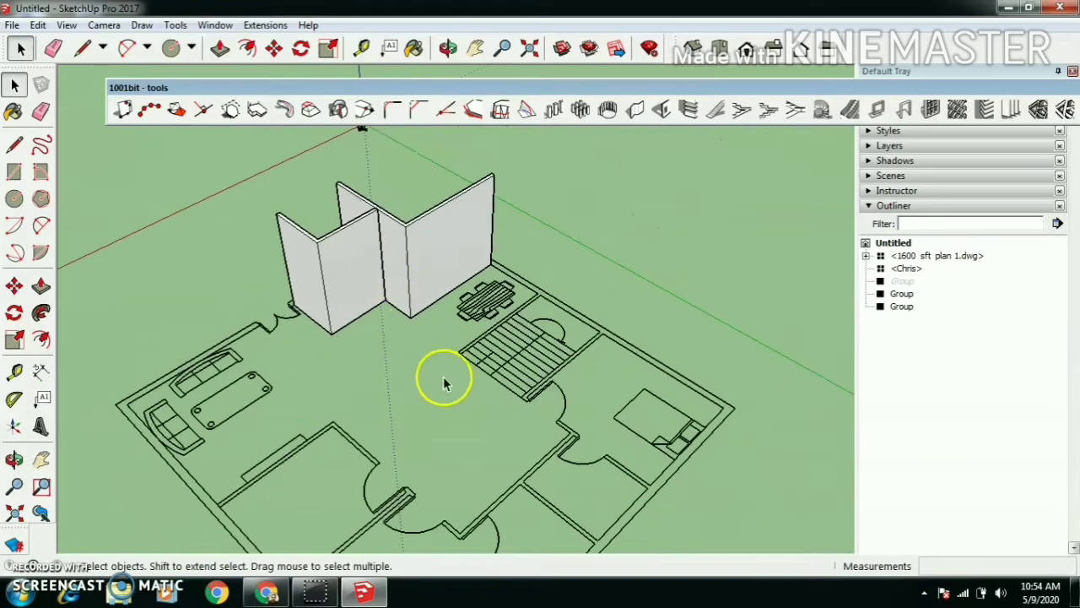
scroll(536, 380, "up", 4)
scroll(536, 380, "up", 2)
left_click(637, 109)
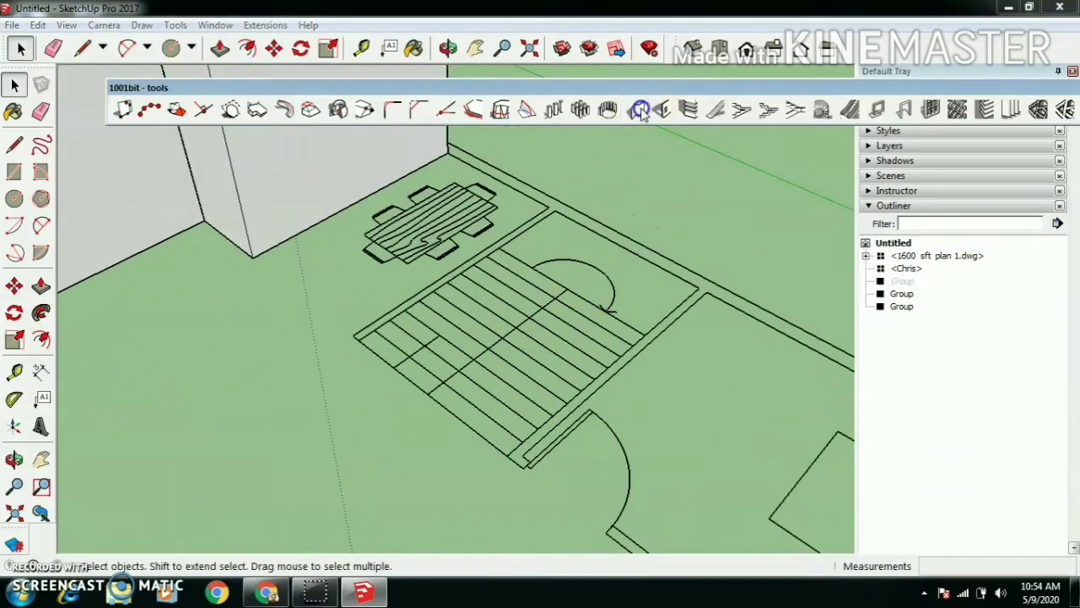
left_click(130, 429)
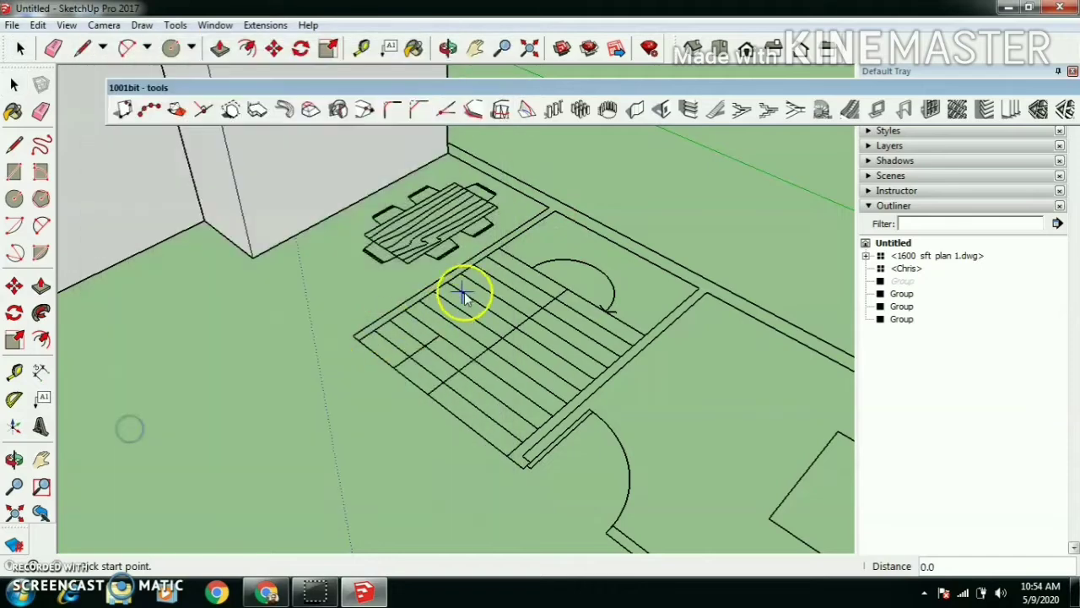
left_click(556, 210)
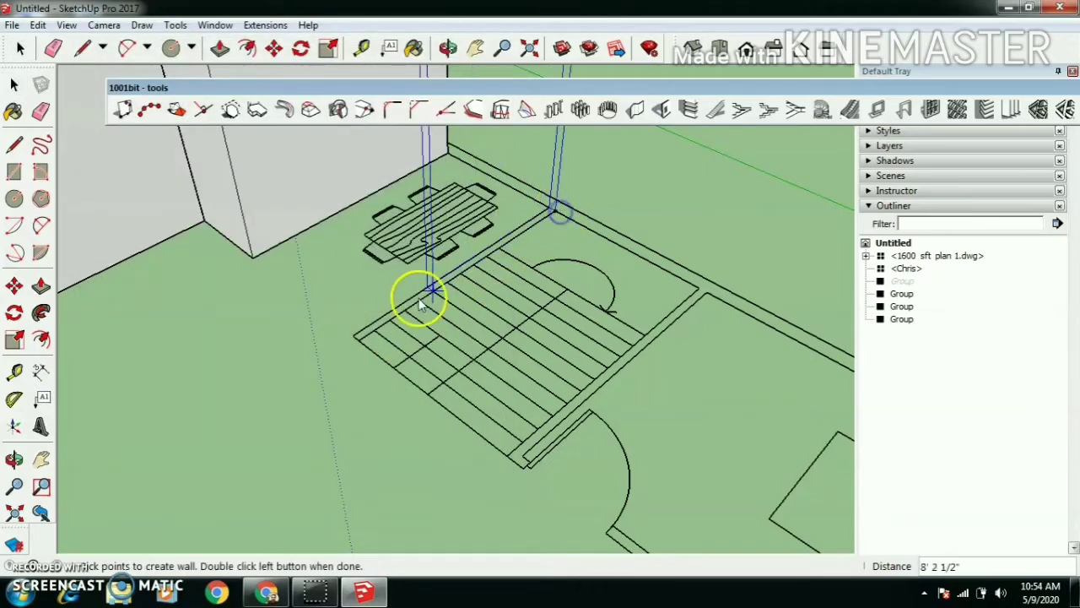
double_click(359, 338)
Step: Build a 4.5" wall along the staircase's bedroom side, turning at the stair corner and running 14' across the bedroom door to the exterior wall line
scroll(343, 354, "down", 3)
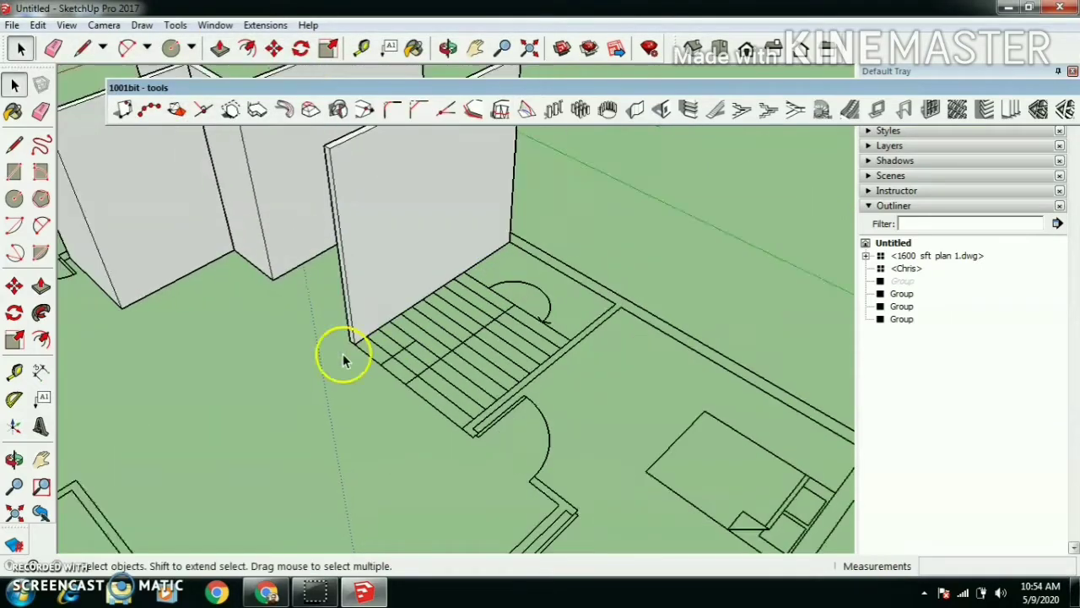
scroll(577, 400, "up", 1)
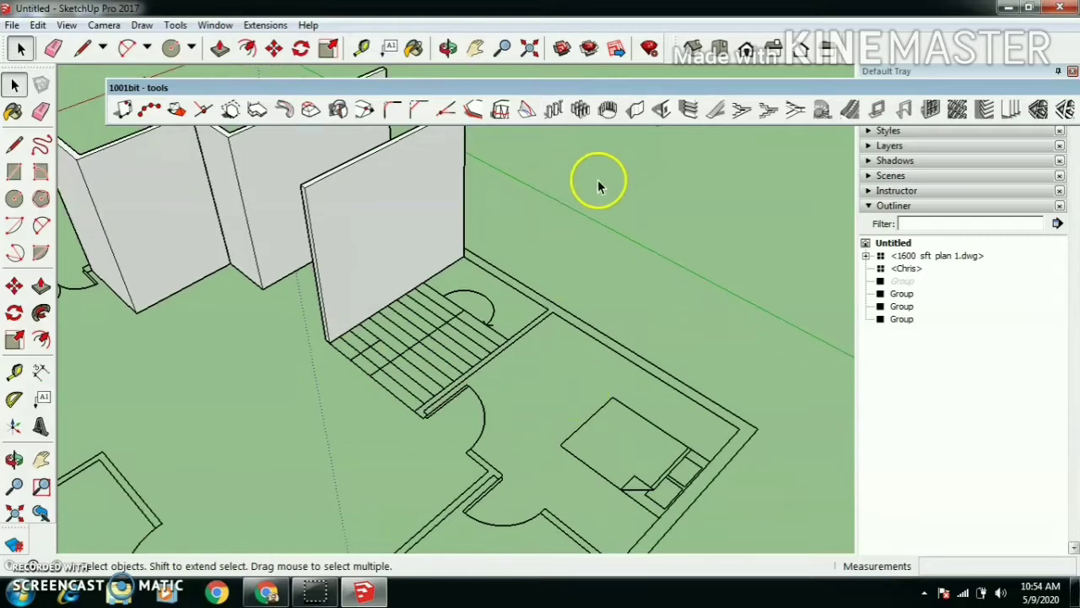
left_click(635, 109)
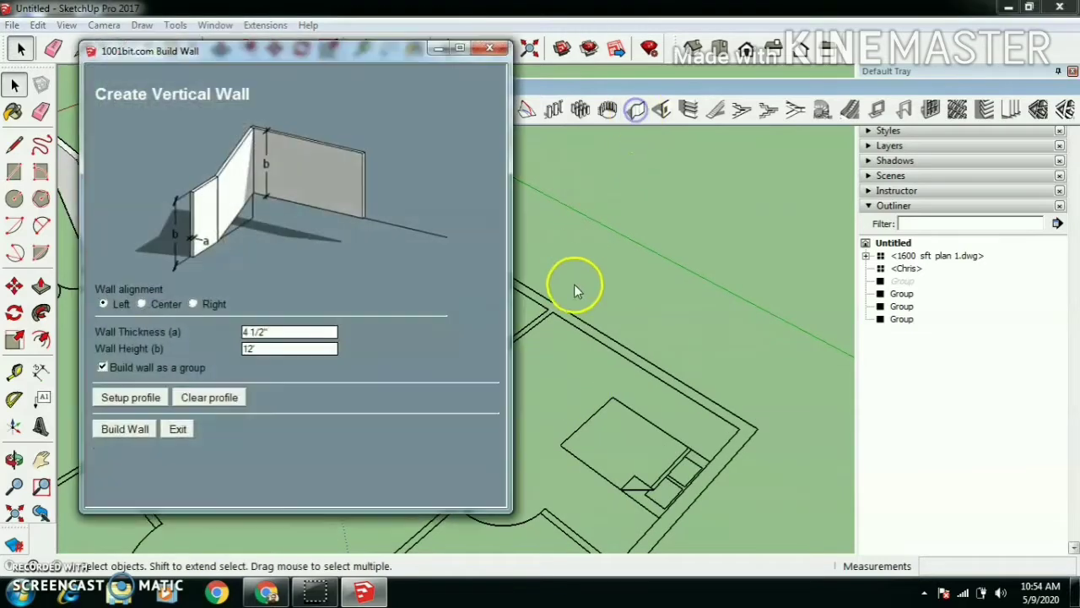
left_click(125, 429)
scroll(575, 326, "up", 2)
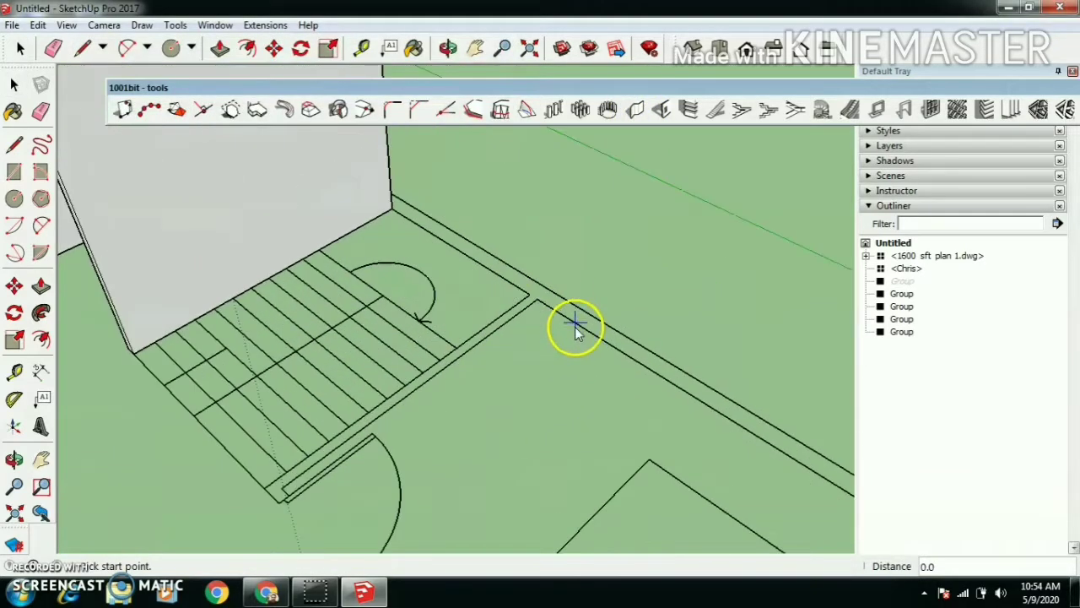
left_click(536, 298)
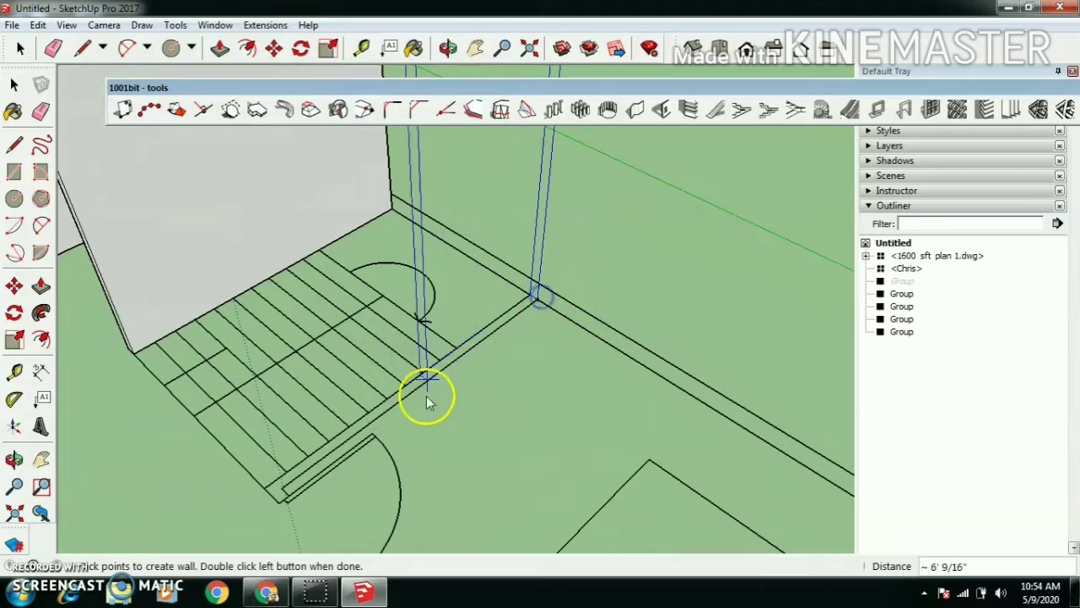
left_click(284, 498)
scroll(304, 489, "down", 3)
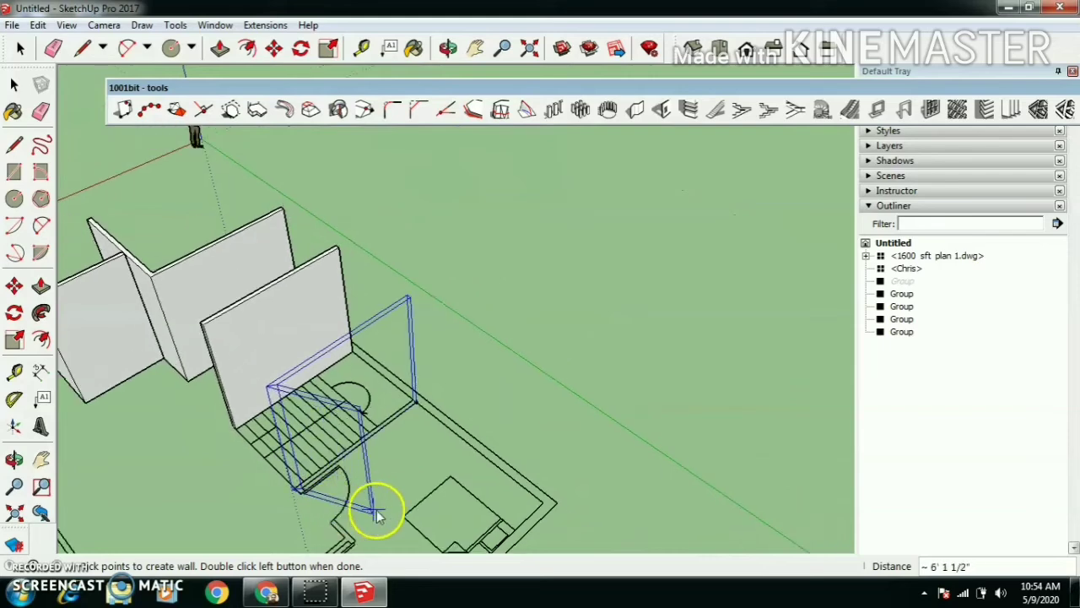
scroll(379, 473, "down", 2)
scroll(413, 519, "up", 3)
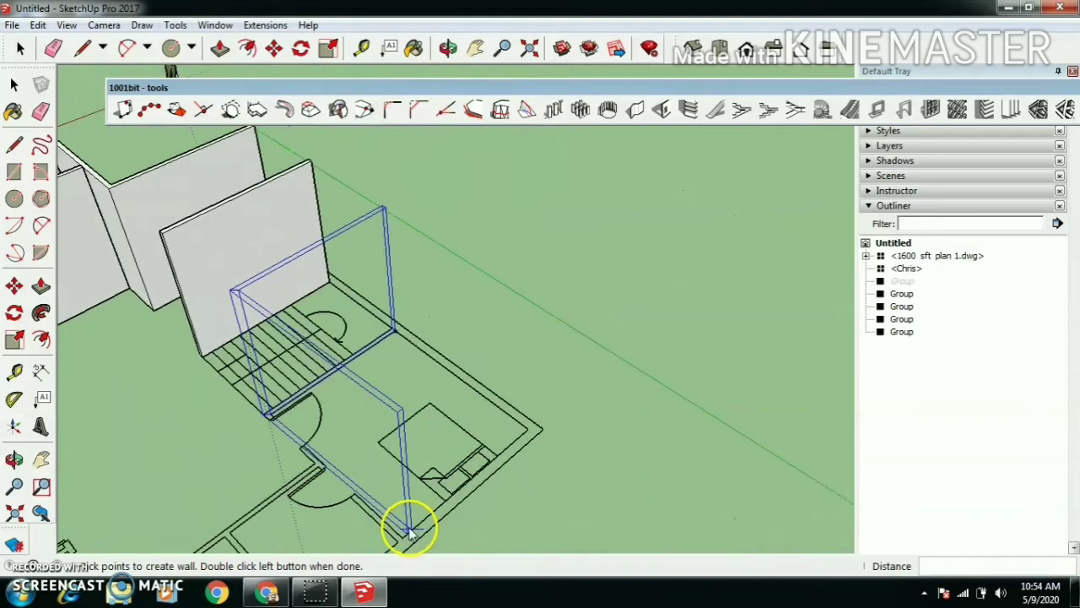
scroll(407, 534, "up", 1)
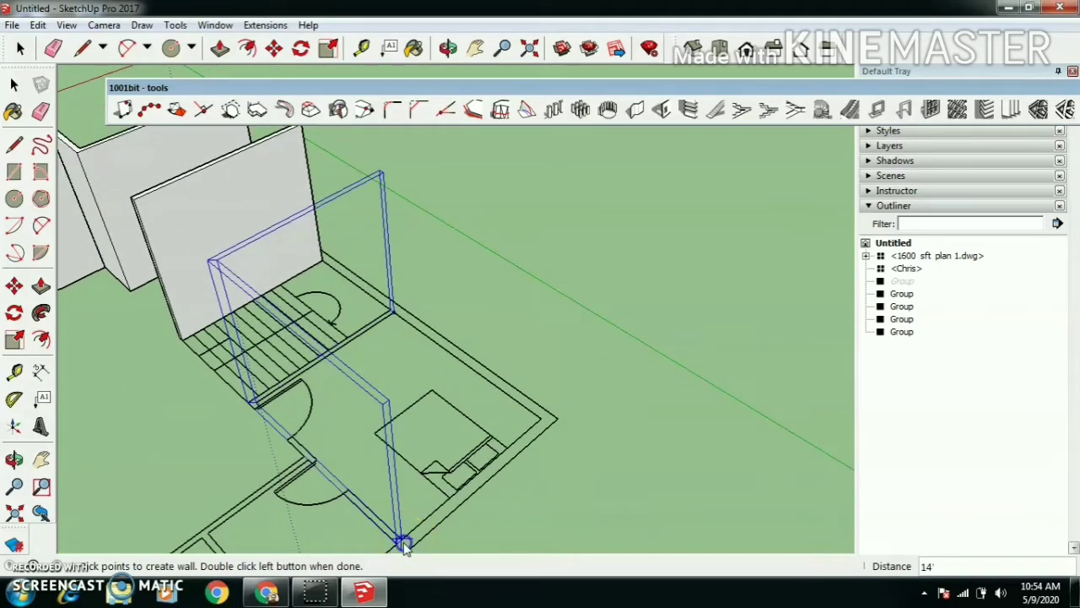
double_click(403, 545)
Step: Start another 4.5" wall at the first bedroom's wall beside its door and run it past the two small rooms to their outer corner
scroll(405, 477, "down", 3)
middle_click_drag(434, 313, 705, 405)
scroll(408, 205, "down", 3)
middle_click_drag(458, 371, 657, 422)
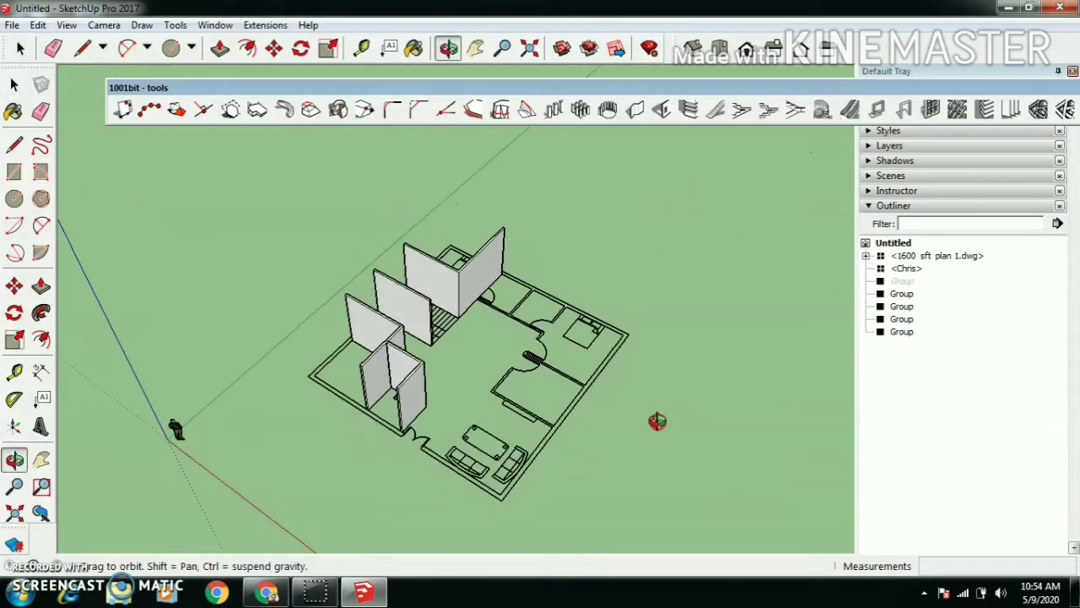
scroll(631, 362, "up", 5)
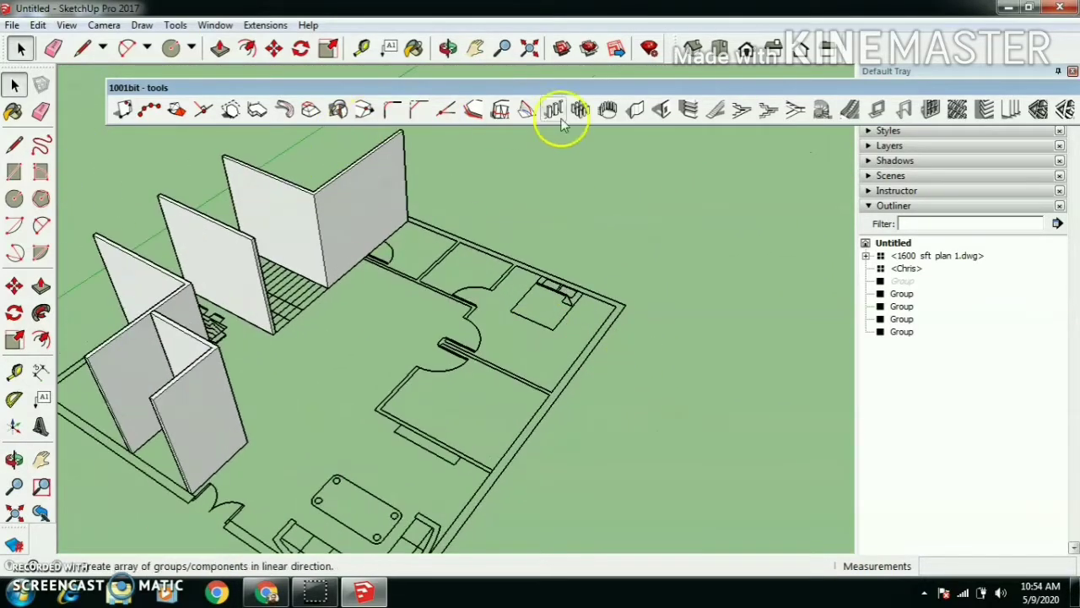
left_click(644, 110)
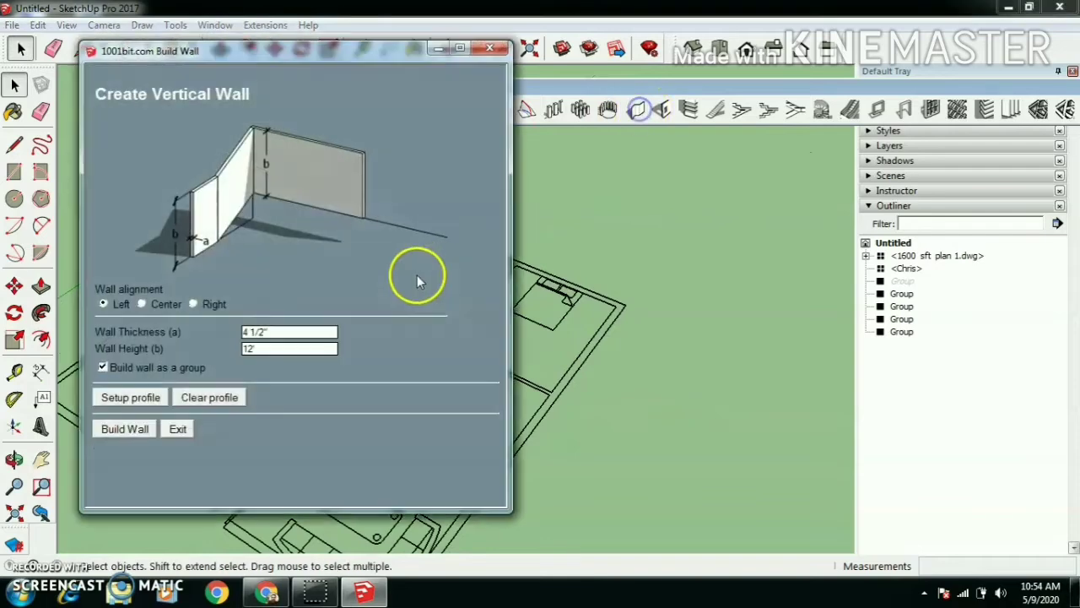
left_click(124, 430)
scroll(386, 253, "up", 6)
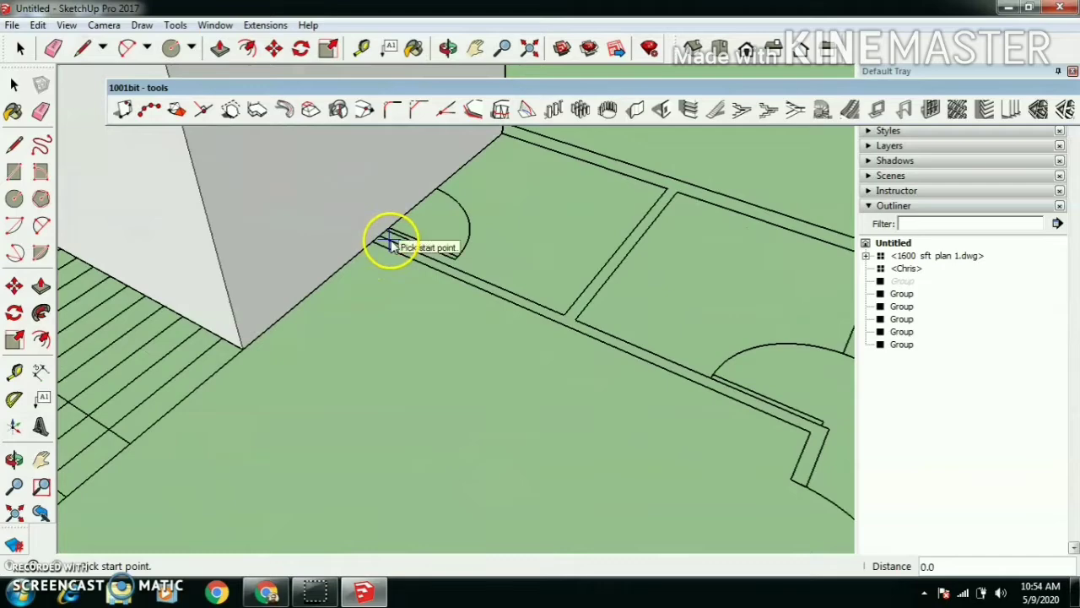
scroll(390, 245, "up", 3)
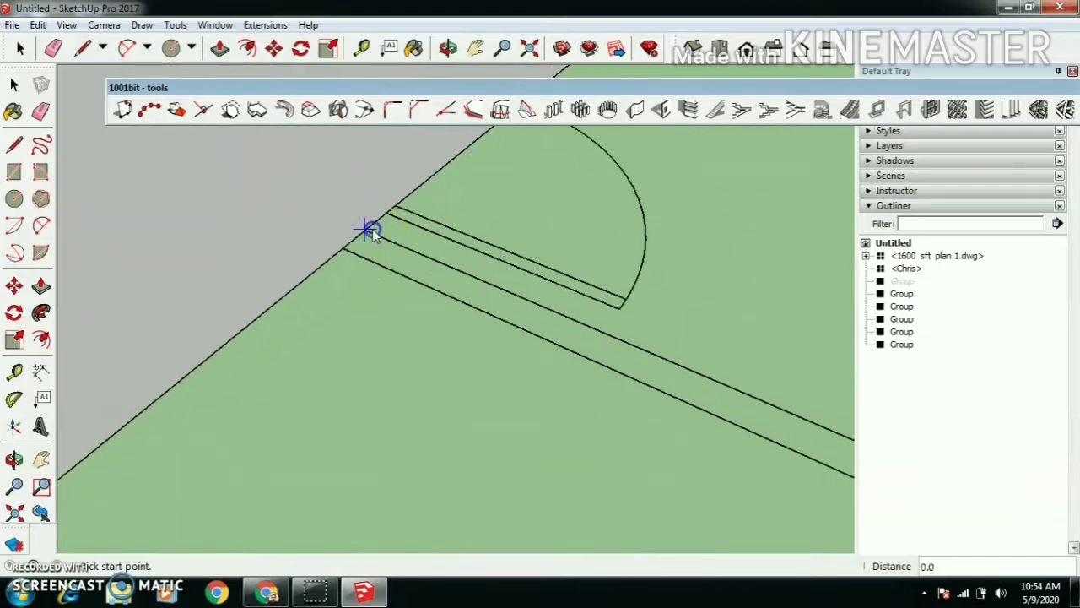
left_click(364, 229)
scroll(435, 242, "down", 6)
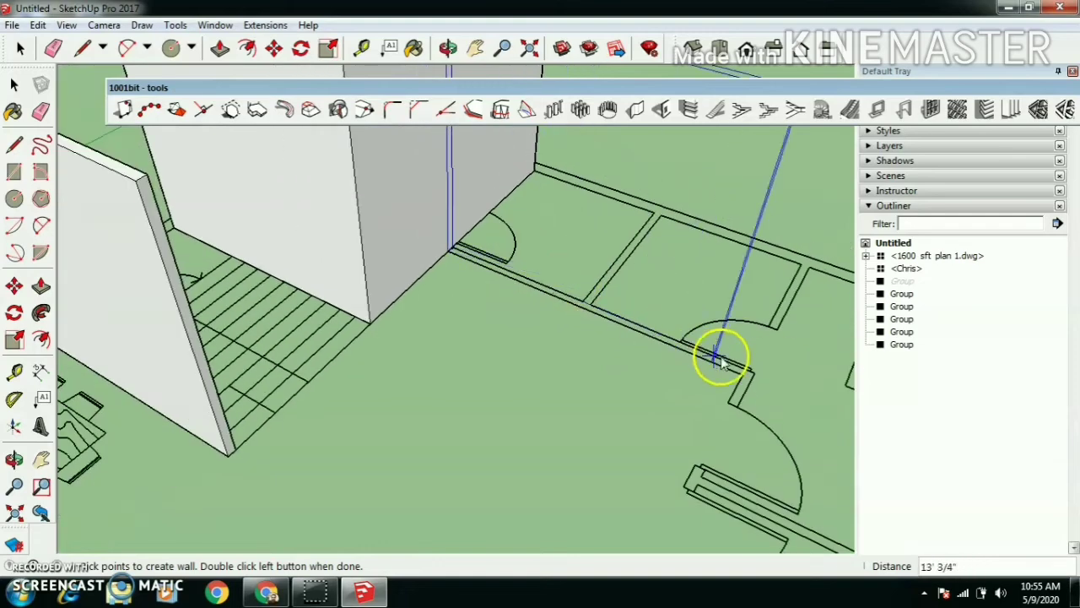
scroll(712, 426, "down", 8)
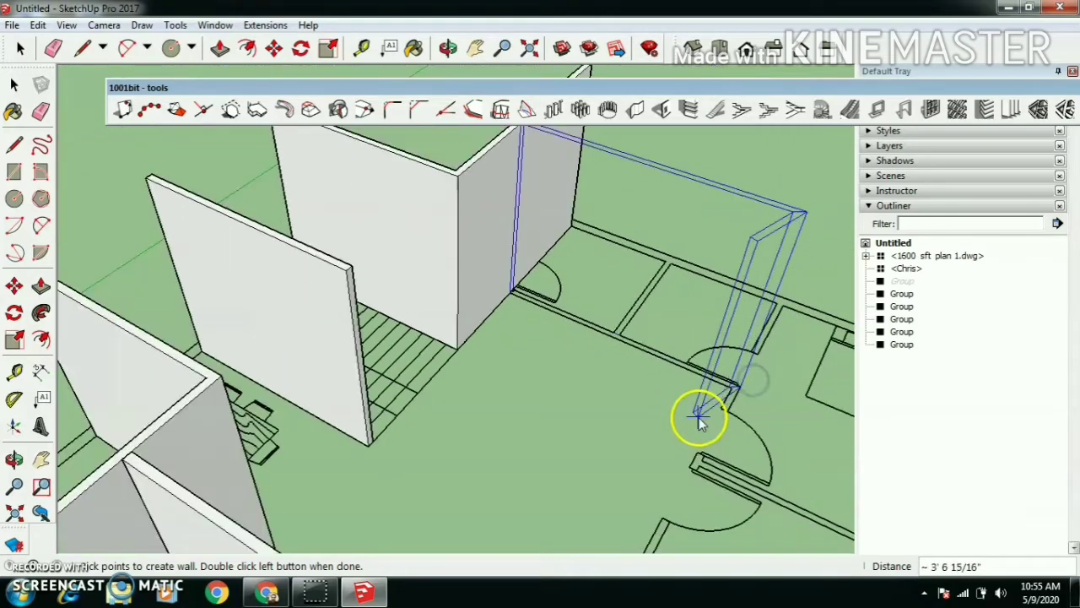
Step: Continue the wall 16' 4 1/2" past the remaining bedroom doors to the outer corner, ending it 12' further at the exterior wall line
scroll(663, 456, "up", 8)
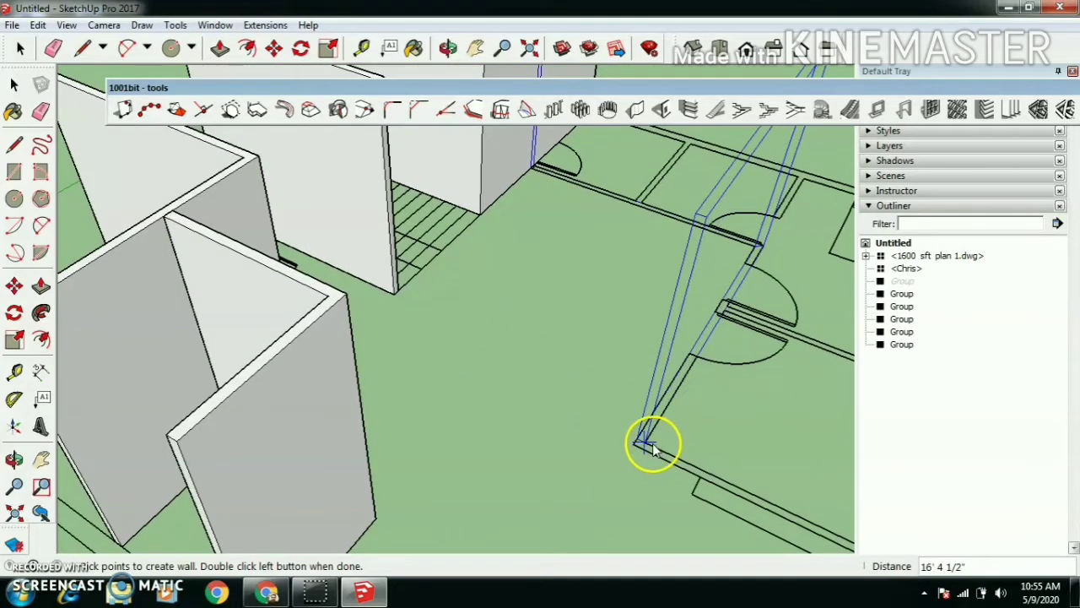
left_click(646, 444)
scroll(642, 430, "down", 5)
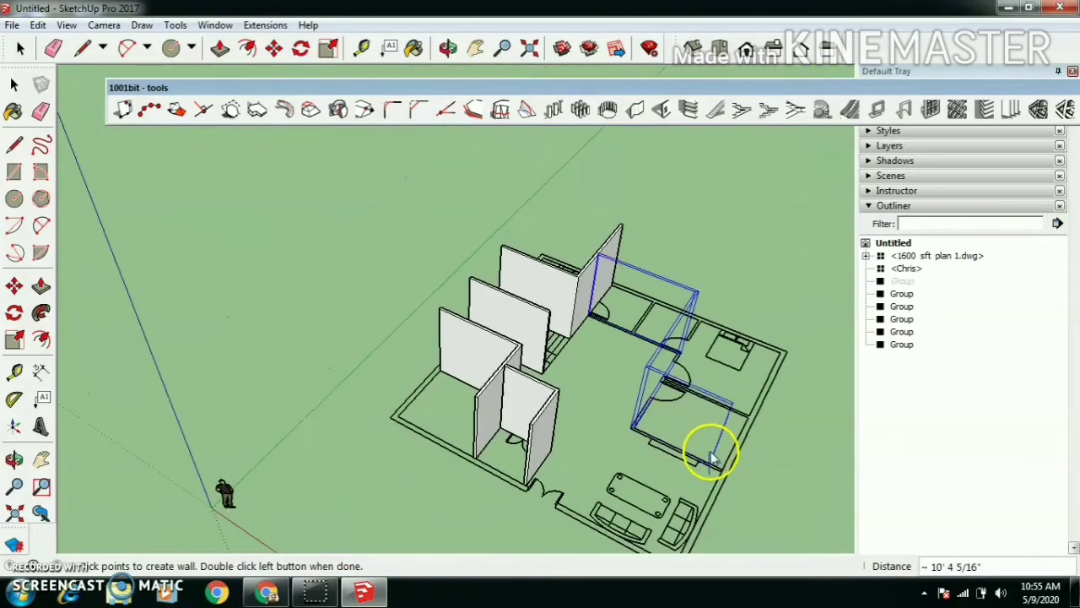
scroll(717, 464, "up", 2)
scroll(724, 473, "up", 6)
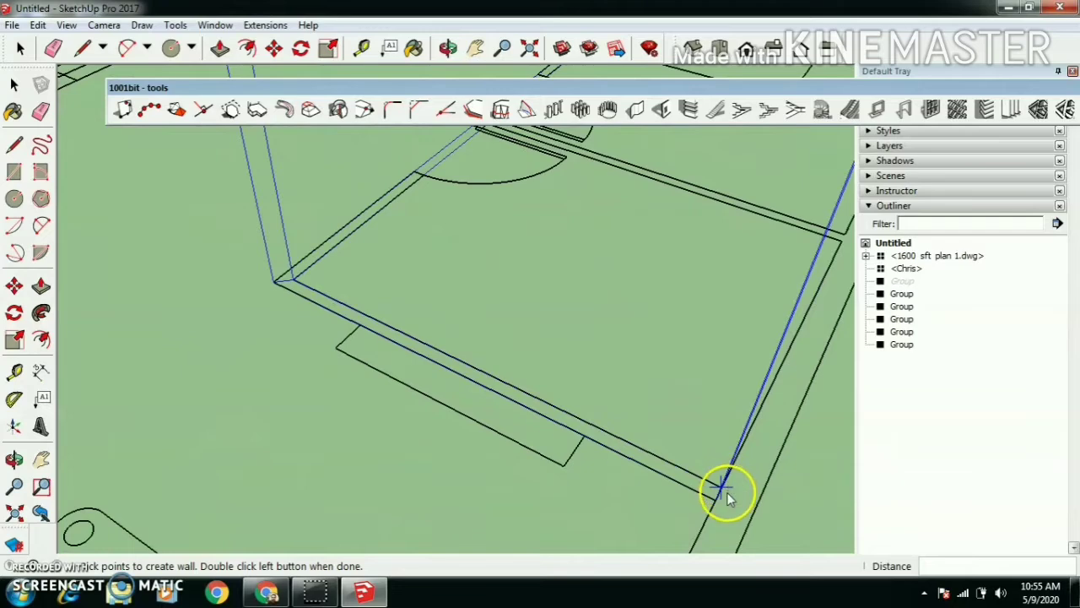
type("12'")
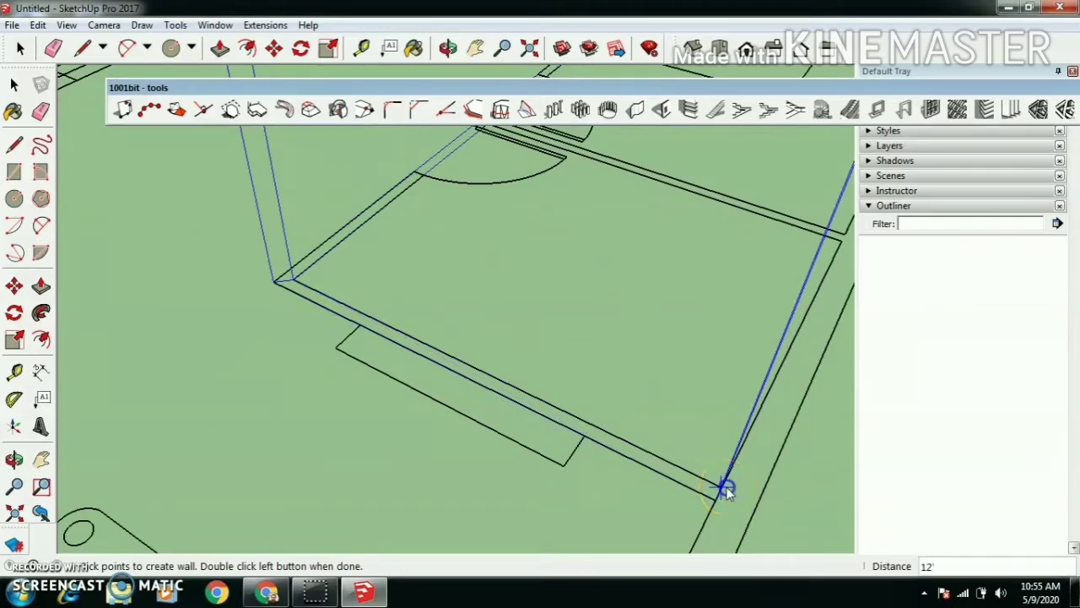
key("Return")
Step: Build a straight 4.5" partition between the two small rooms, from the exterior wall line to the long interior wall
middle_click_drag(678, 475, 566, 501)
scroll(323, 386, "down", 5)
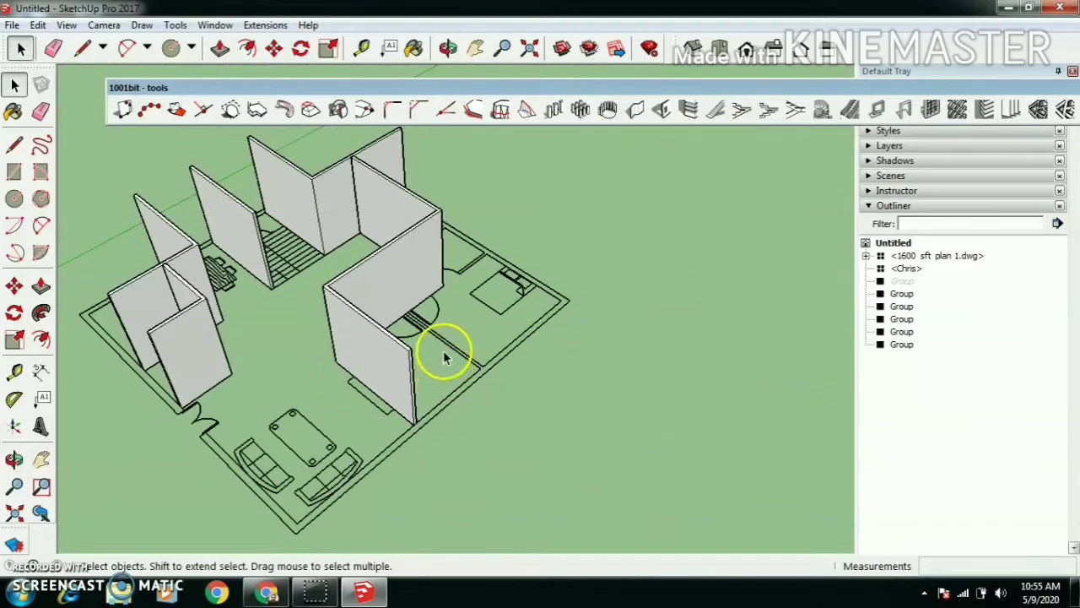
middle_click_drag(443, 350, 517, 323)
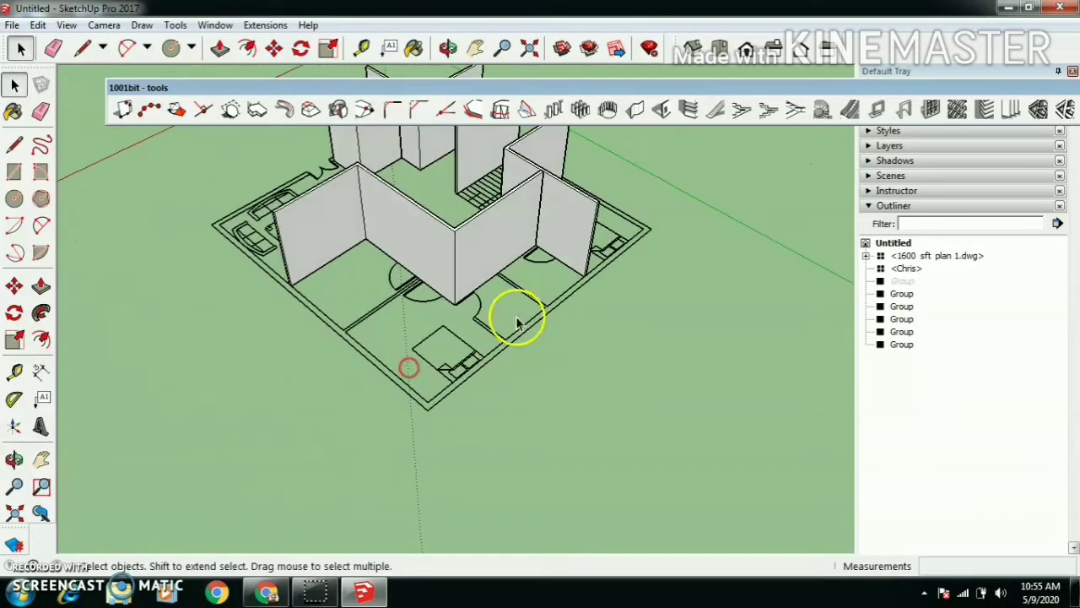
scroll(518, 324, "up", 3)
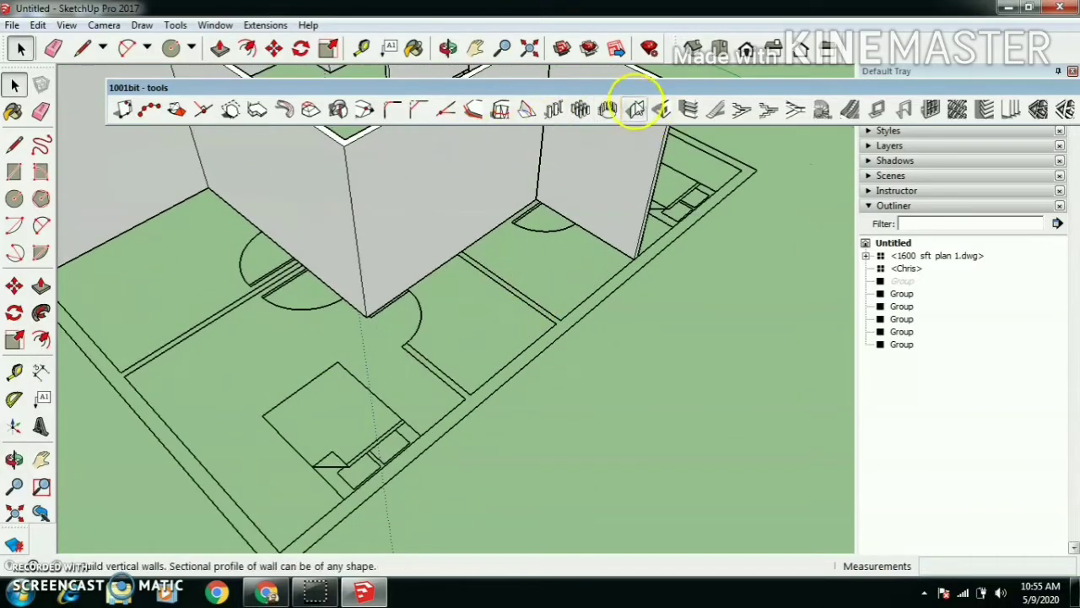
left_click(634, 108)
left_click(144, 432)
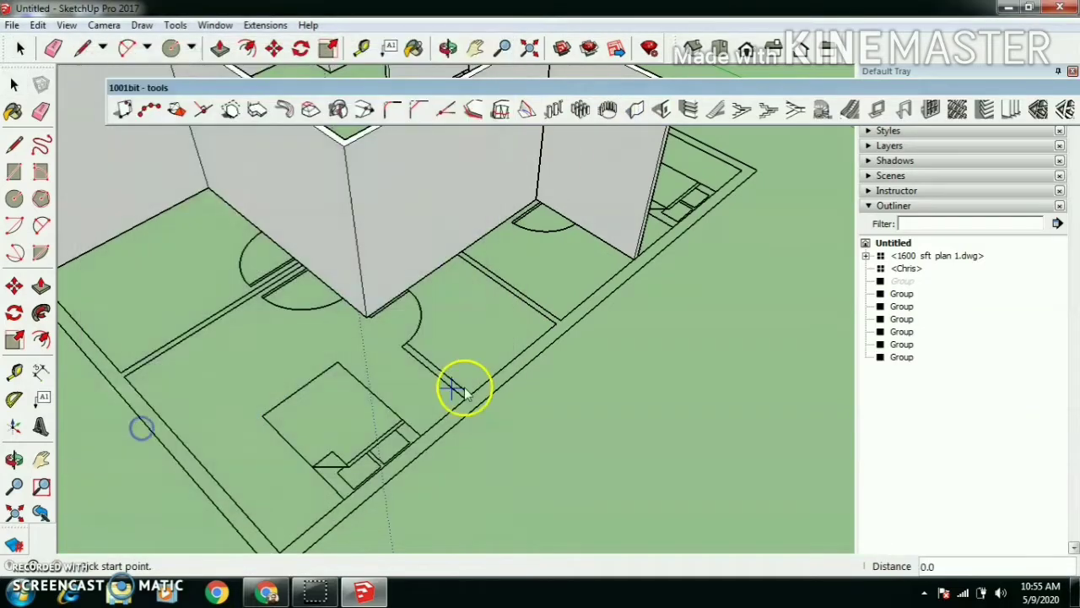
scroll(567, 333, "up", 3)
left_click(550, 312)
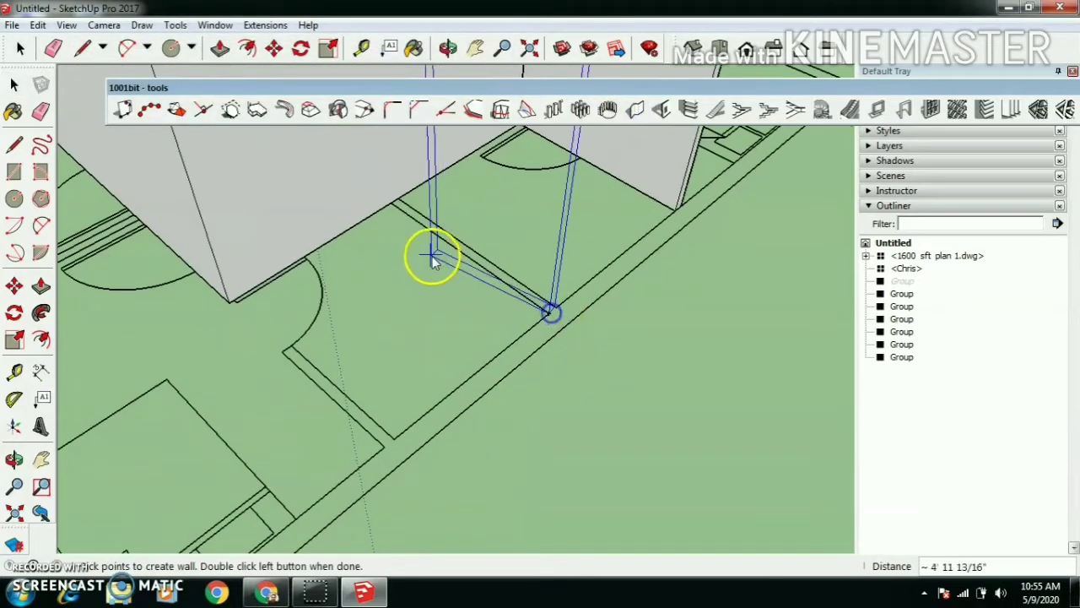
double_click(390, 204)
Step: Build a 4.5" wall between the second small room and the adjacent bedroom, from the exterior wall line across the door opening to the interior wall's corner
middle_click_drag(394, 205, 498, 332)
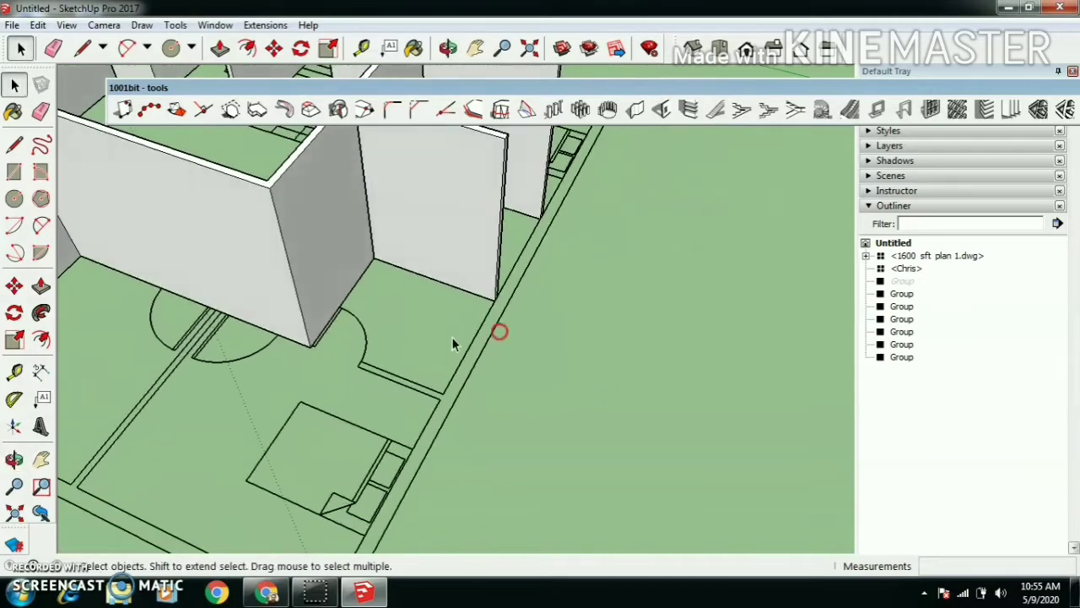
scroll(405, 354, "down", 3)
middle_click_drag(252, 354, 385, 398)
scroll(386, 398, "up", 3)
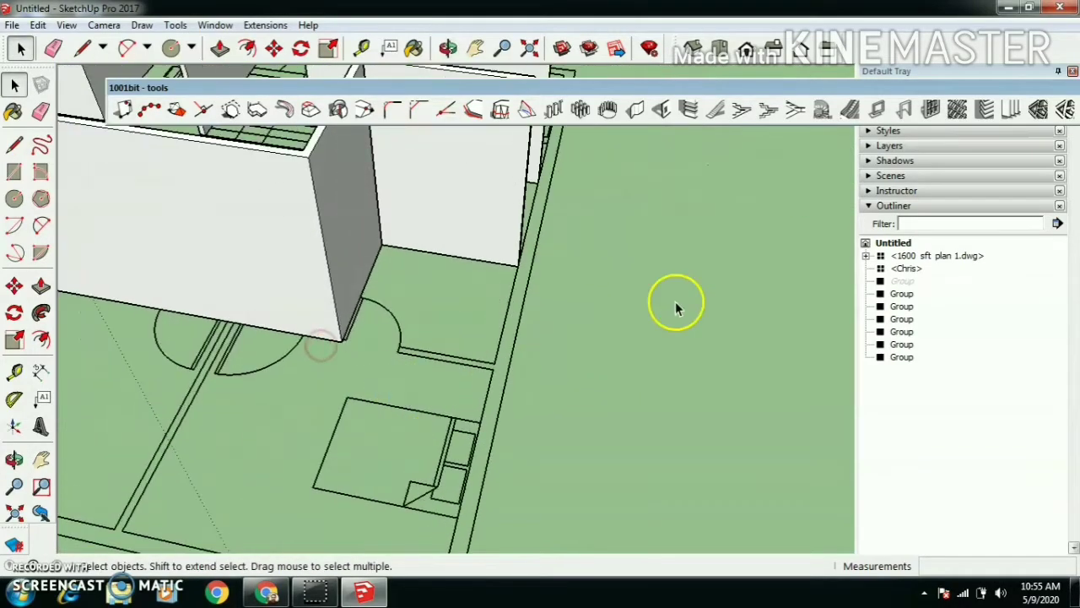
left_click(636, 113)
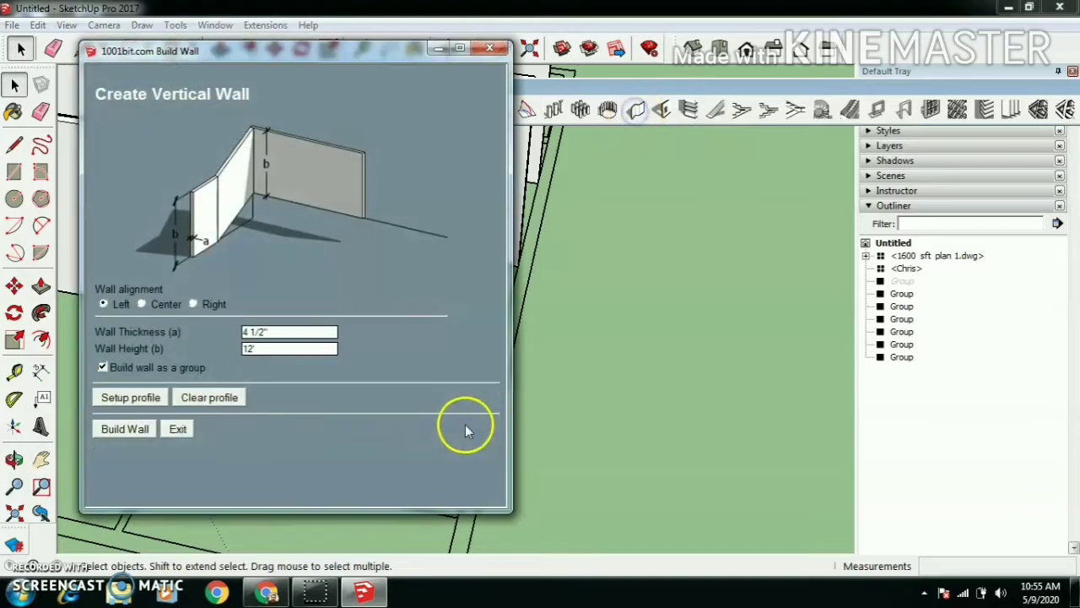
left_click(124, 429)
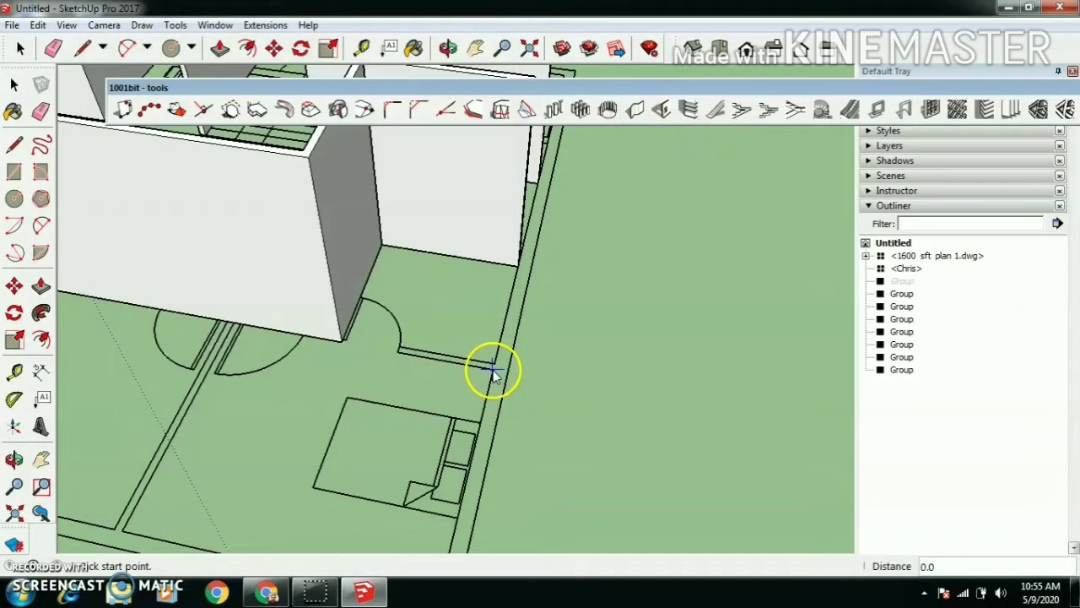
left_click(348, 345)
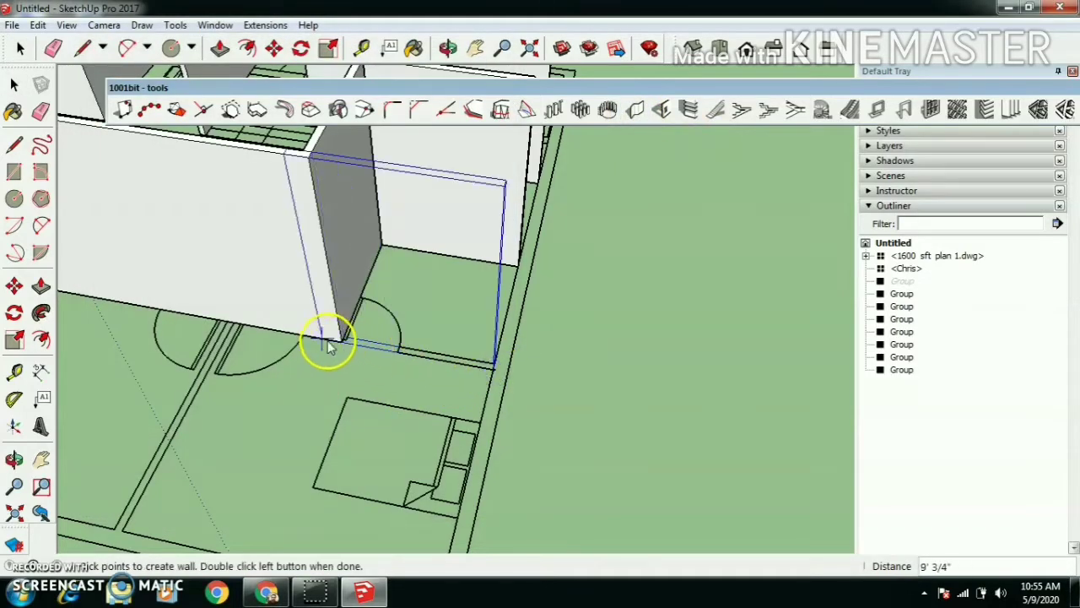
scroll(321, 345, "up", 5)
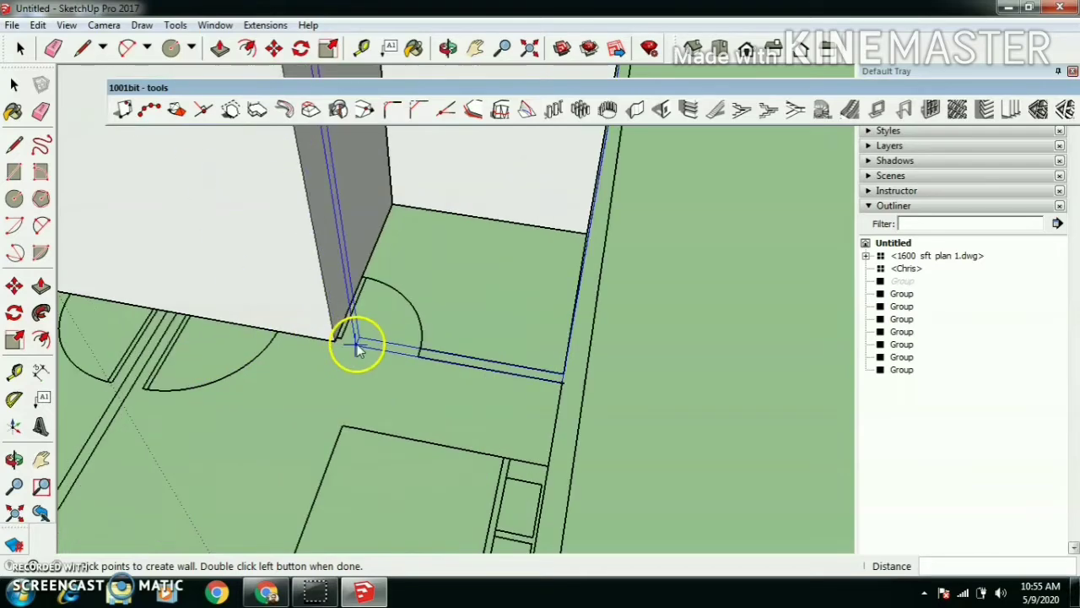
double_click(314, 339)
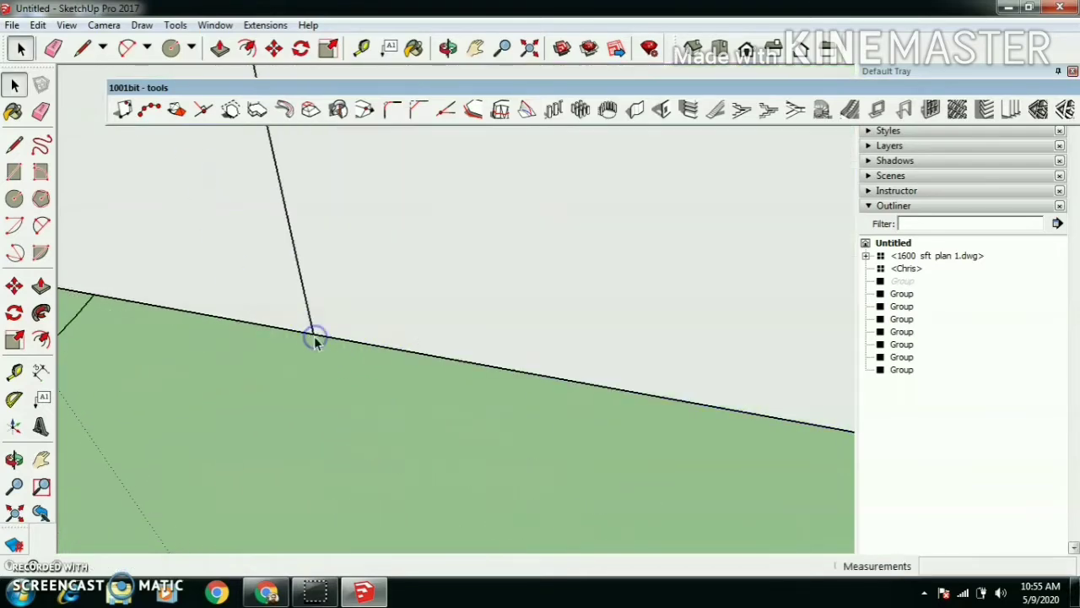
Step: Build a straight 4 1/2" wall, 12' high, between the last two bedrooms, from the exterior wall line to the interior wall between their doors
scroll(302, 343, "down", 5)
middle_click_drag(303, 317, 329, 294)
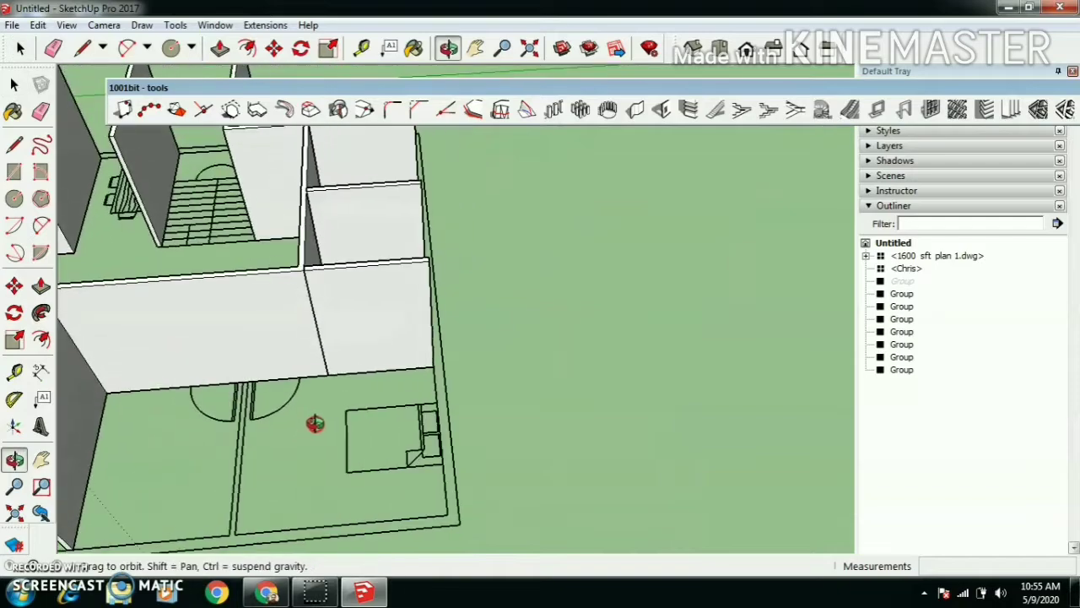
scroll(329, 295, "up", 6)
scroll(272, 266, "down", 6)
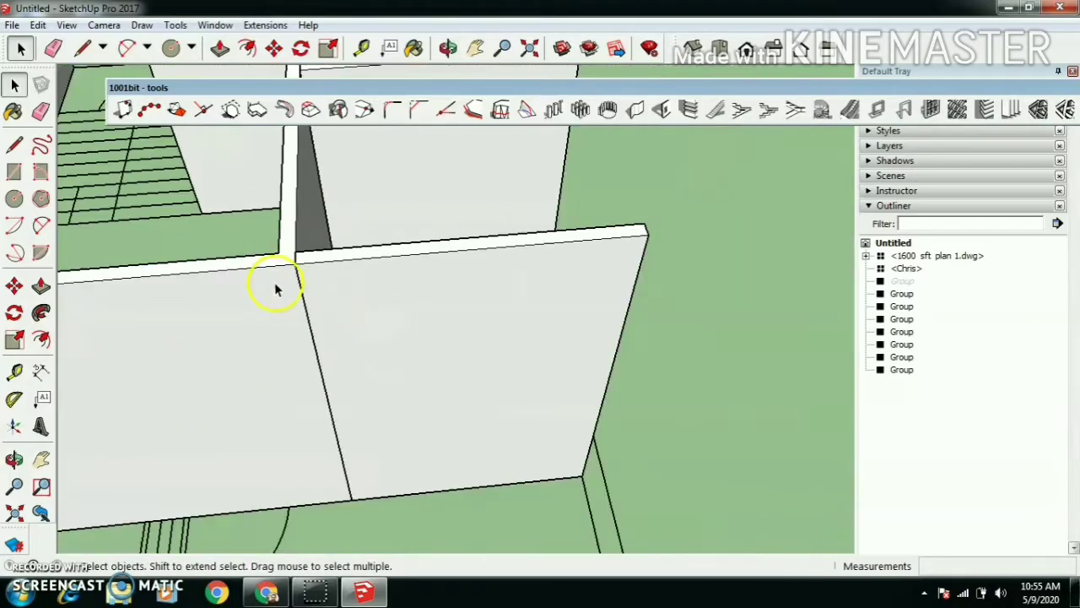
middle_click_drag(278, 280, 370, 411)
scroll(276, 367, "up", 6)
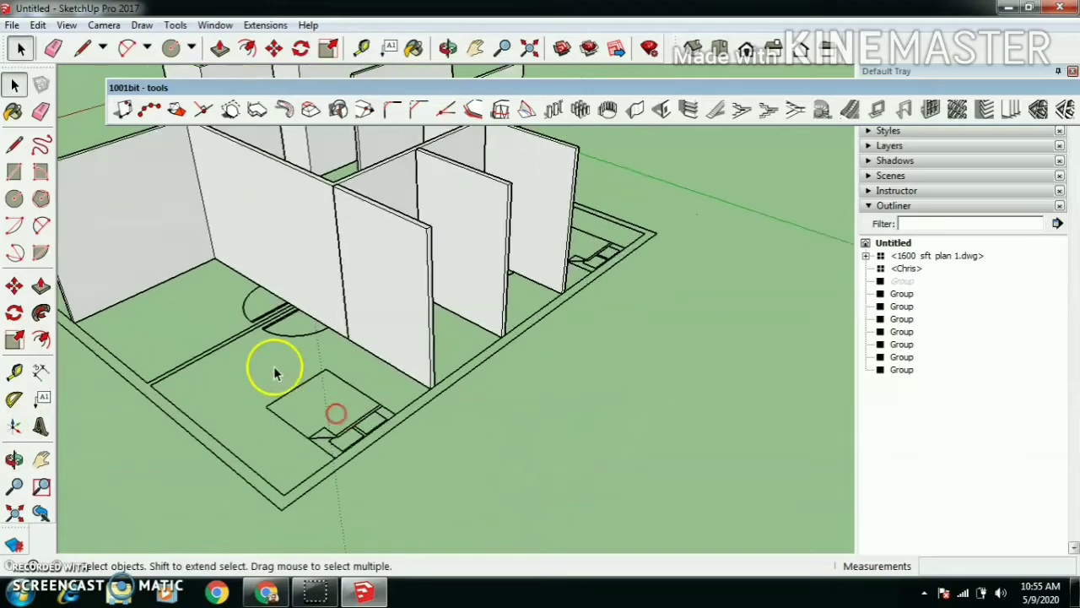
left_click(609, 114)
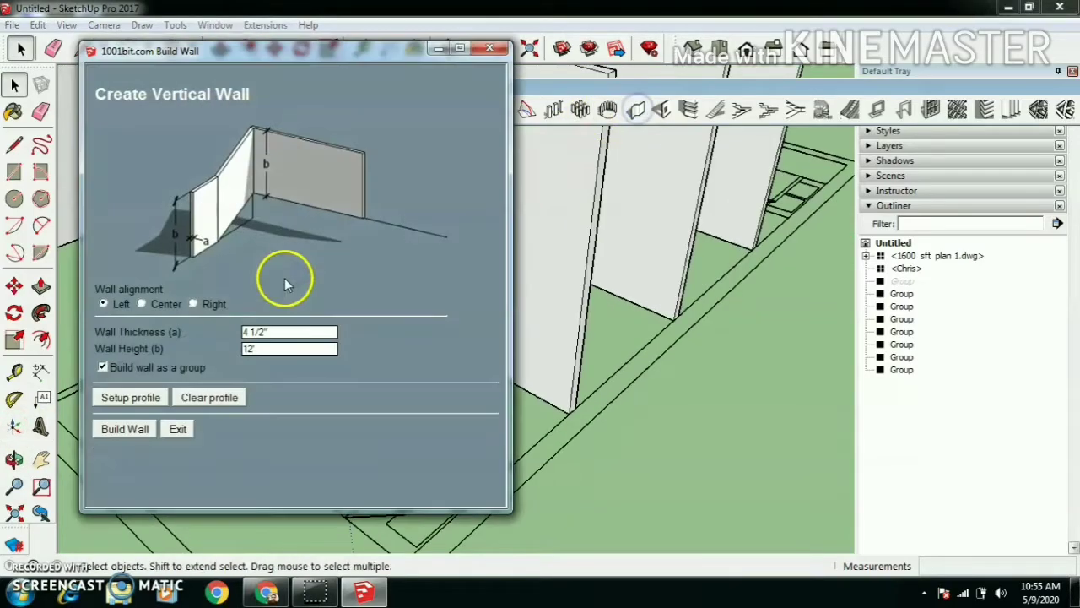
left_click(131, 427)
scroll(133, 441, "down", 3)
scroll(118, 426, "up", 5)
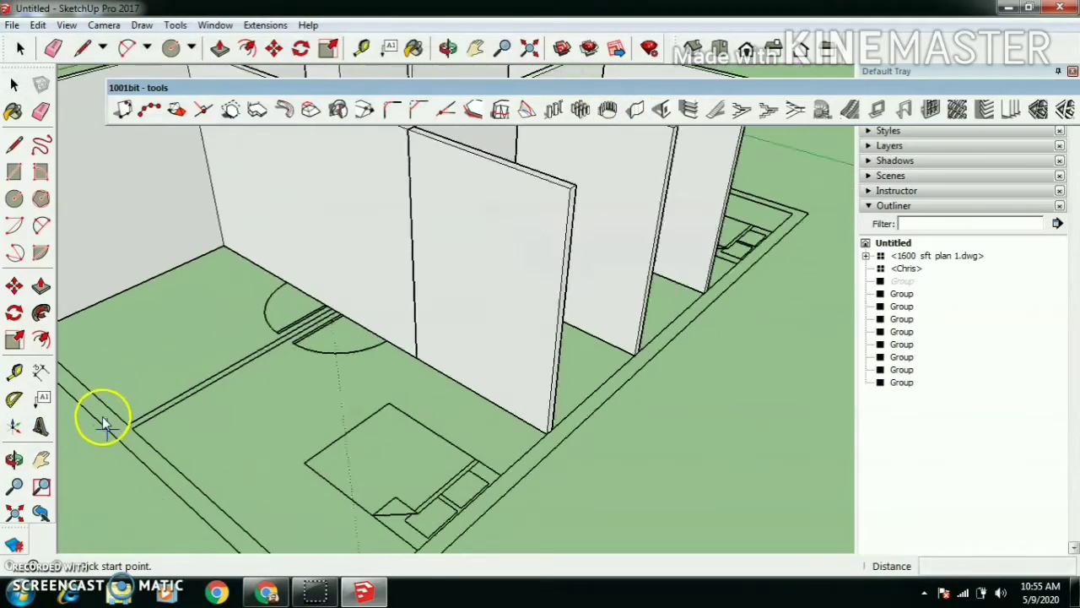
left_click(148, 434)
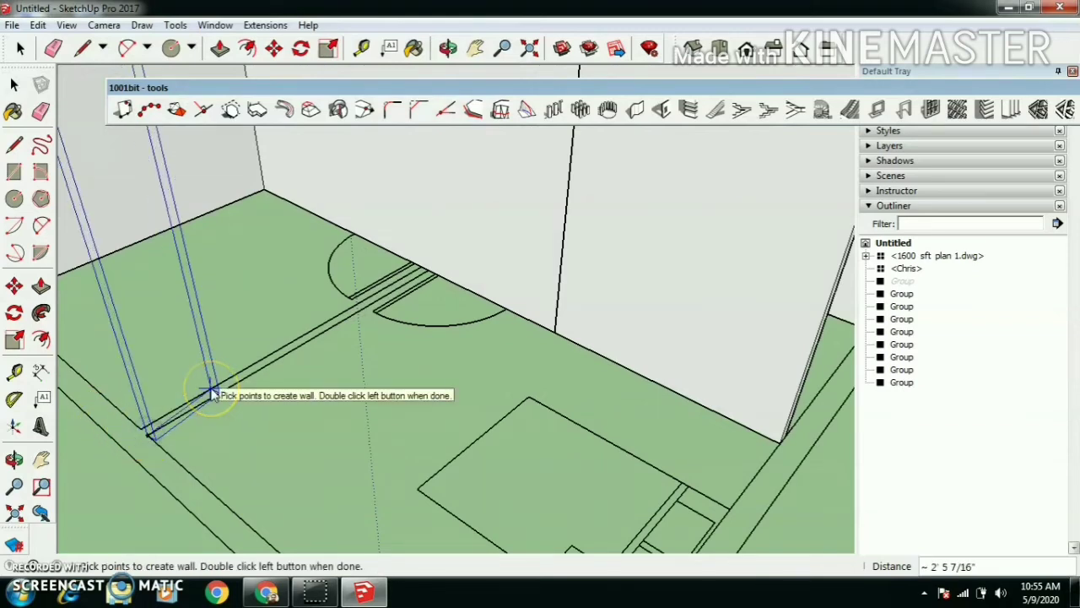
left_click(148, 434)
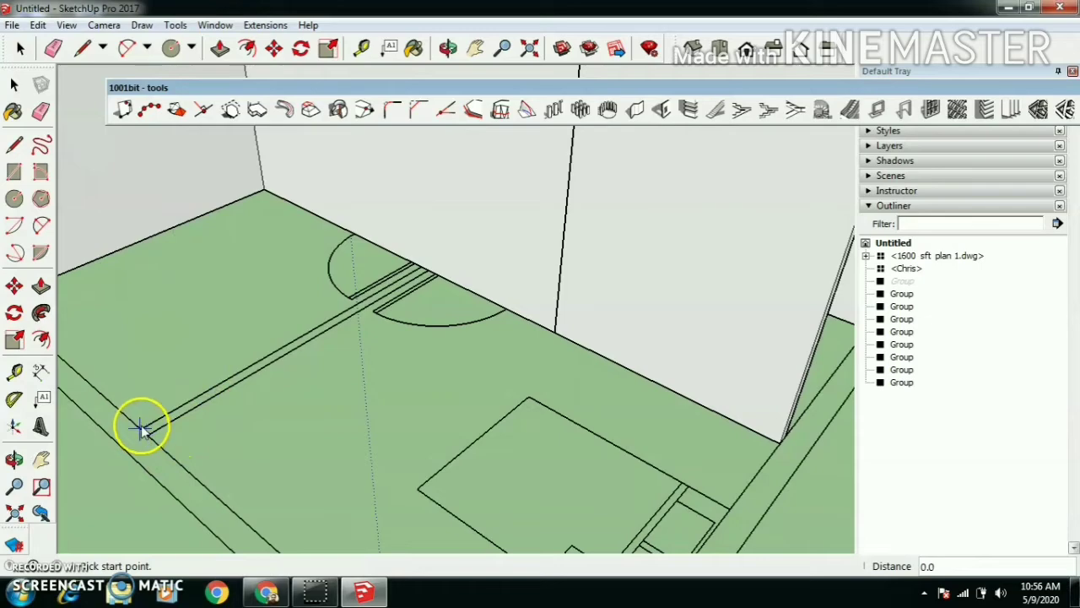
left_click(144, 432)
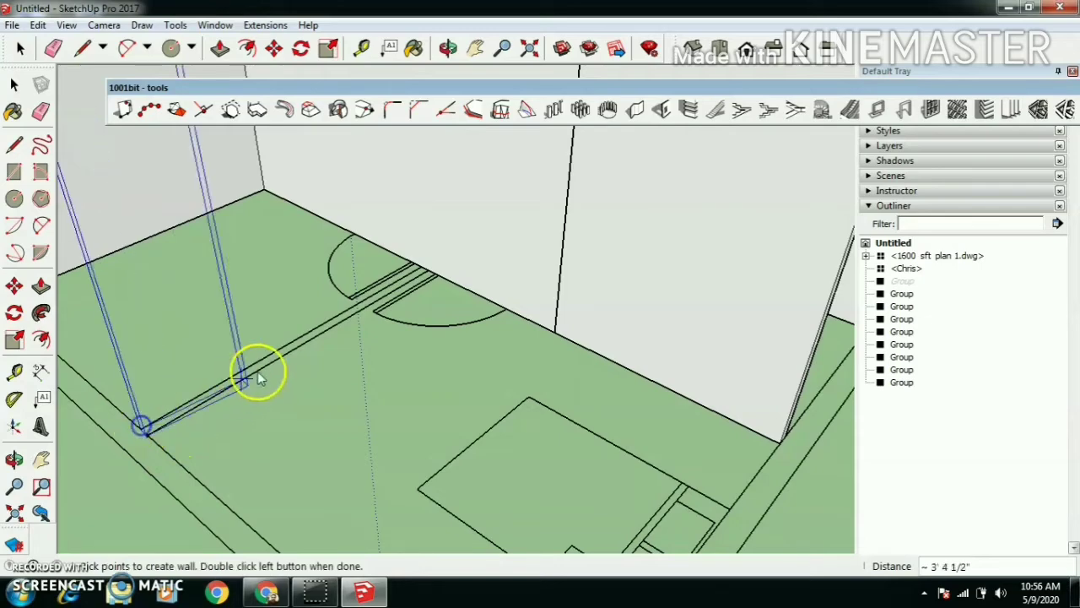
double_click(422, 269)
Step: Examine the new partition's junction with the long interior wall and check the interior wall layout from several sides
scroll(379, 368, "down", 5)
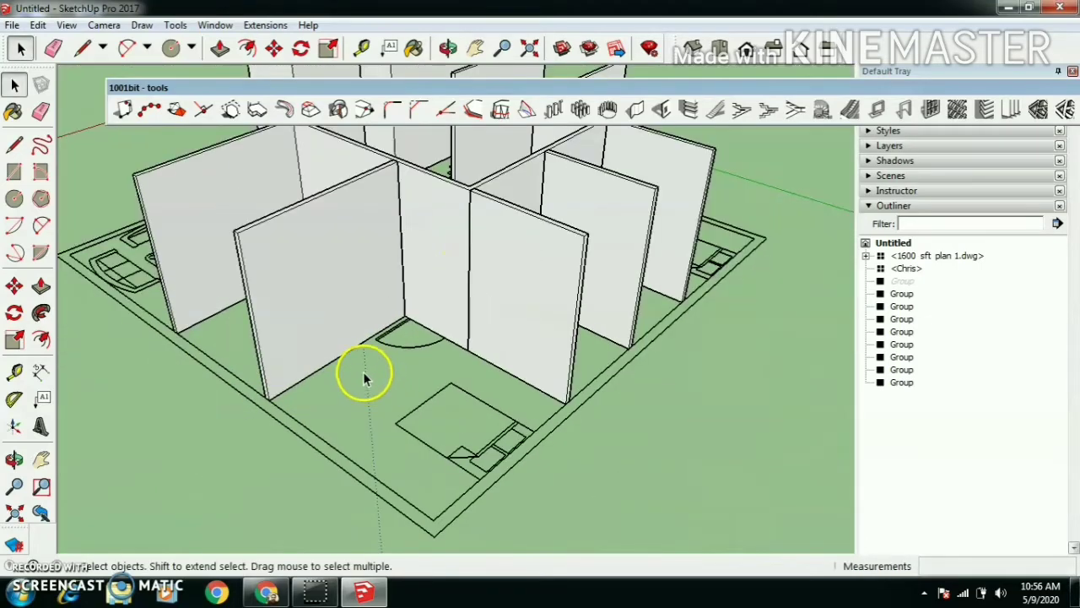
middle_click_drag(365, 371, 359, 411)
key("space")
scroll(394, 174, "up", 5)
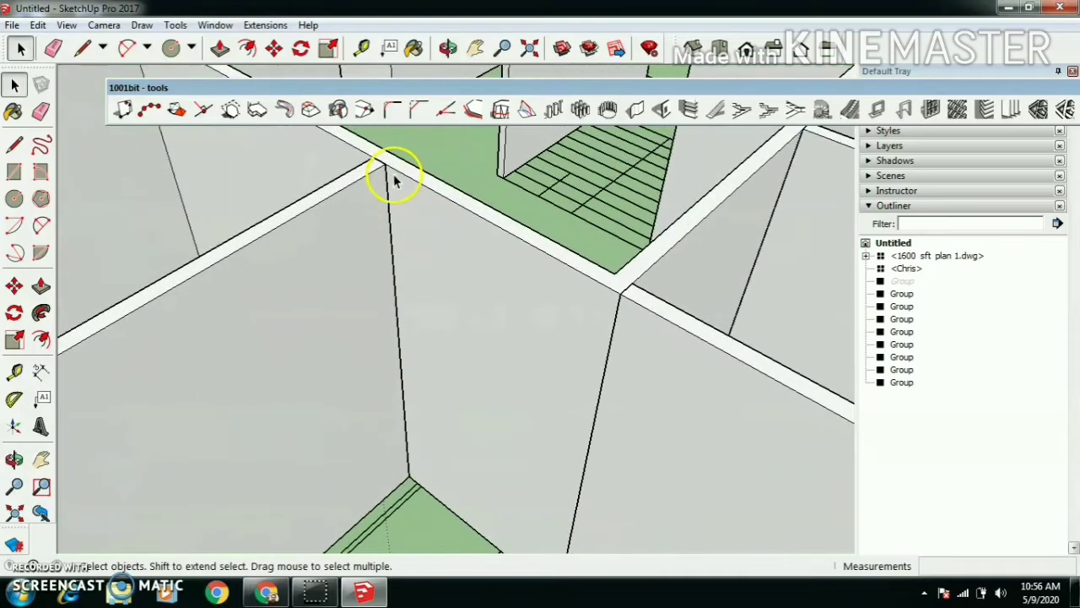
scroll(375, 281, "down", 1)
scroll(363, 304, "down", 5)
middle_click_drag(354, 330, 691, 405)
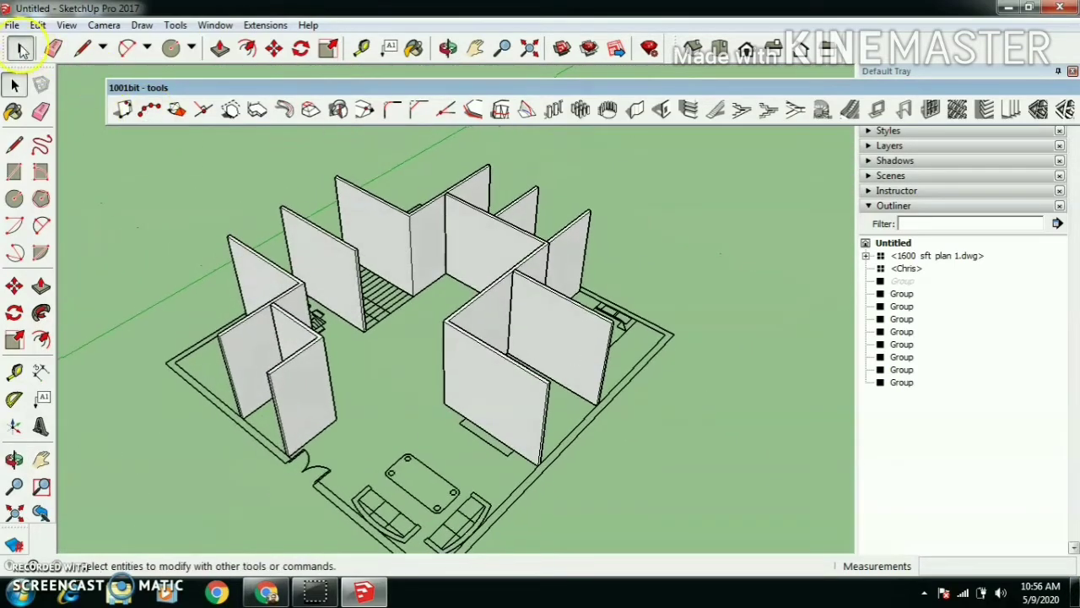
middle_click_drag(222, 306, 282, 329)
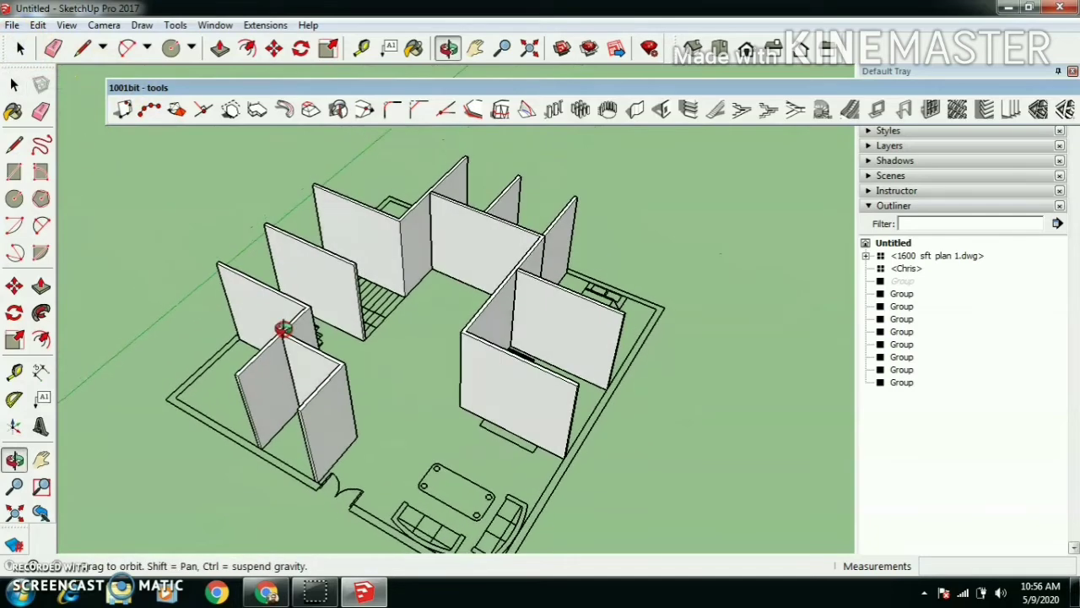
scroll(270, 355, "down", 3)
scroll(381, 368, "up", 3)
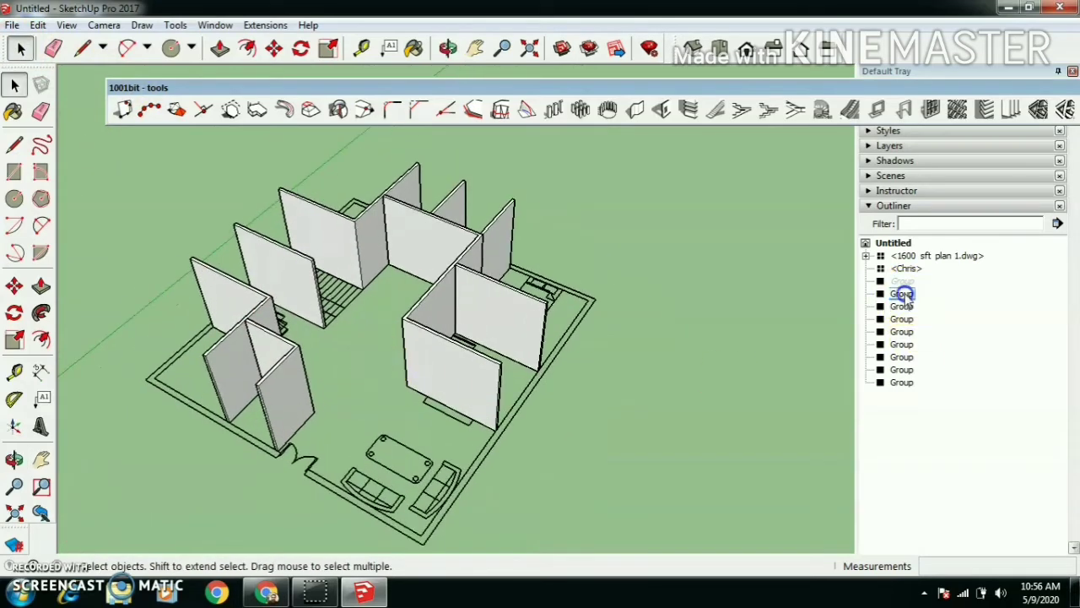
Step: Check the wall groups in the Outliner, unhide the hidden exterior wall group, and clear the selection
left_click(903, 294)
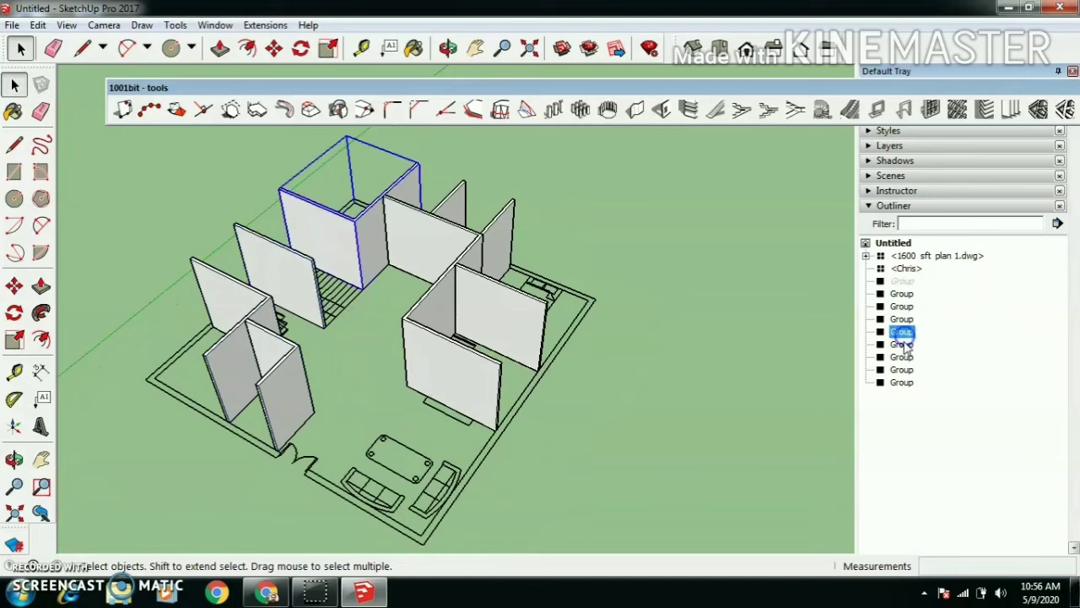
left_click(903, 345)
left_click(904, 358)
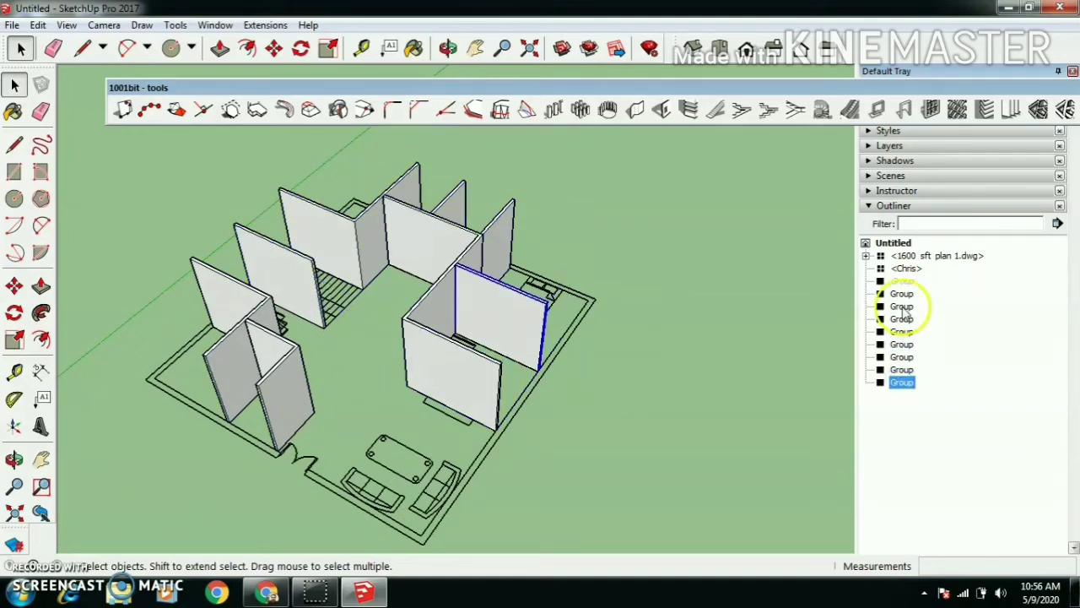
right_click(900, 283)
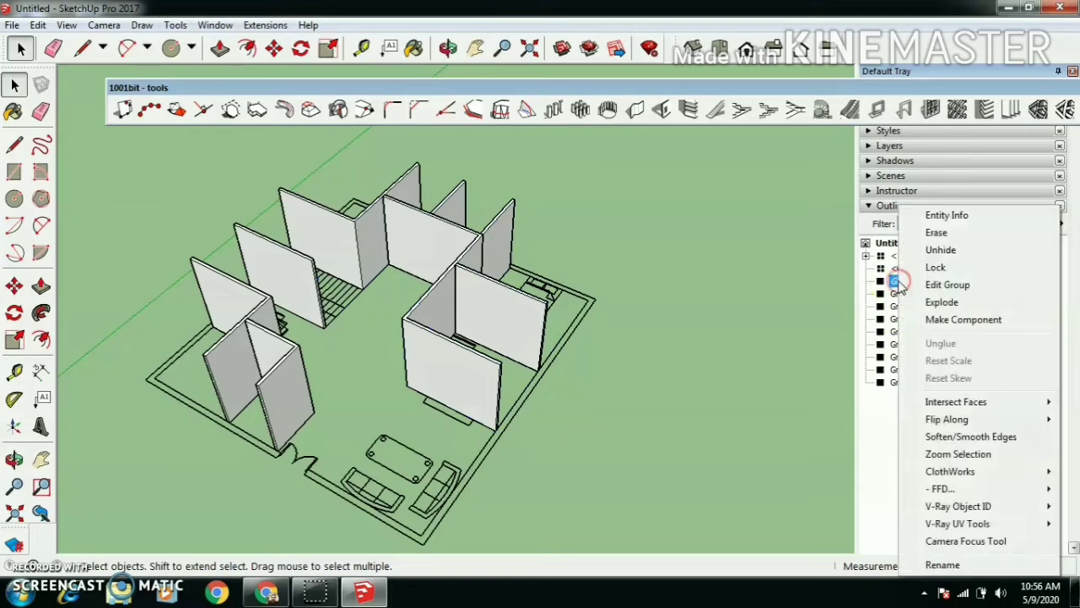
left_click(940, 251)
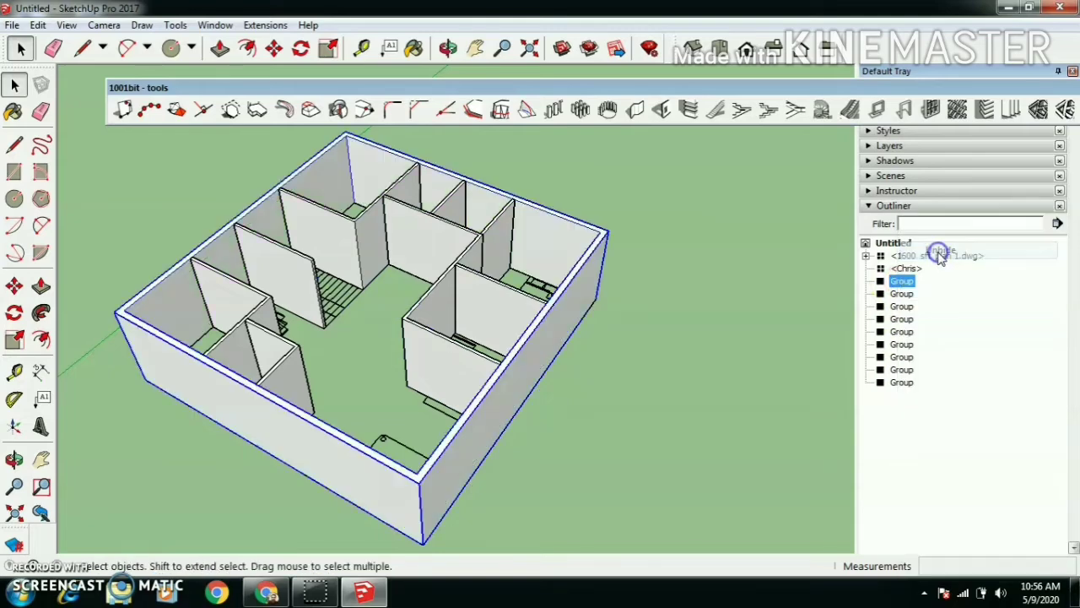
left_click(524, 411)
Step: Examine the complete exterior and interior wall layout in perspective and from above against the floor plan
middle_click_drag(584, 466, 474, 514)
scroll(363, 296, "down", 4)
scroll(284, 406, "up", 4)
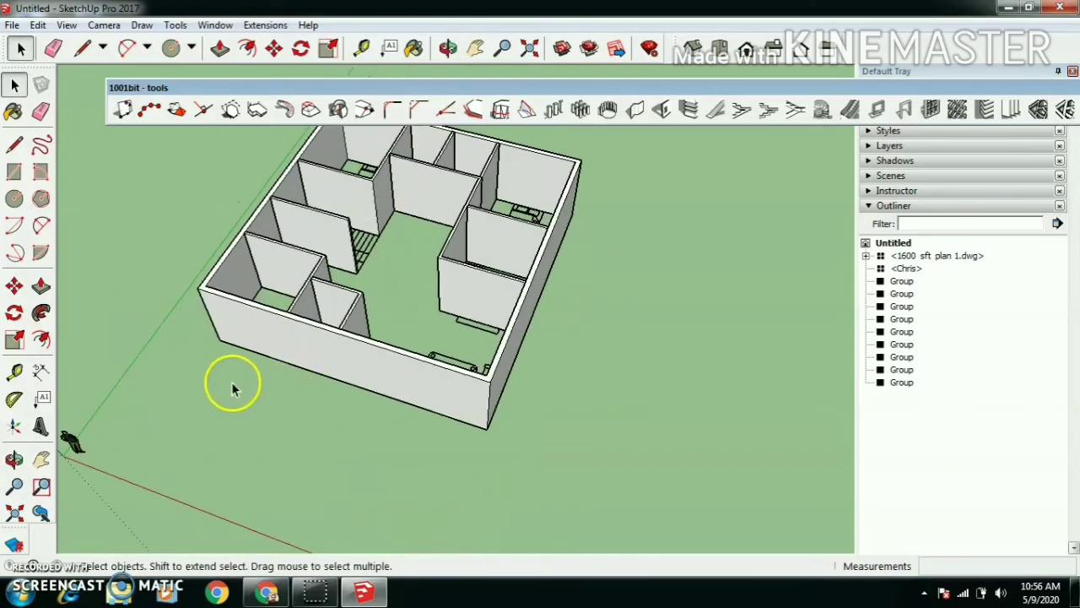
scroll(232, 381, "down", 3)
middle_click_drag(327, 422, 551, 390)
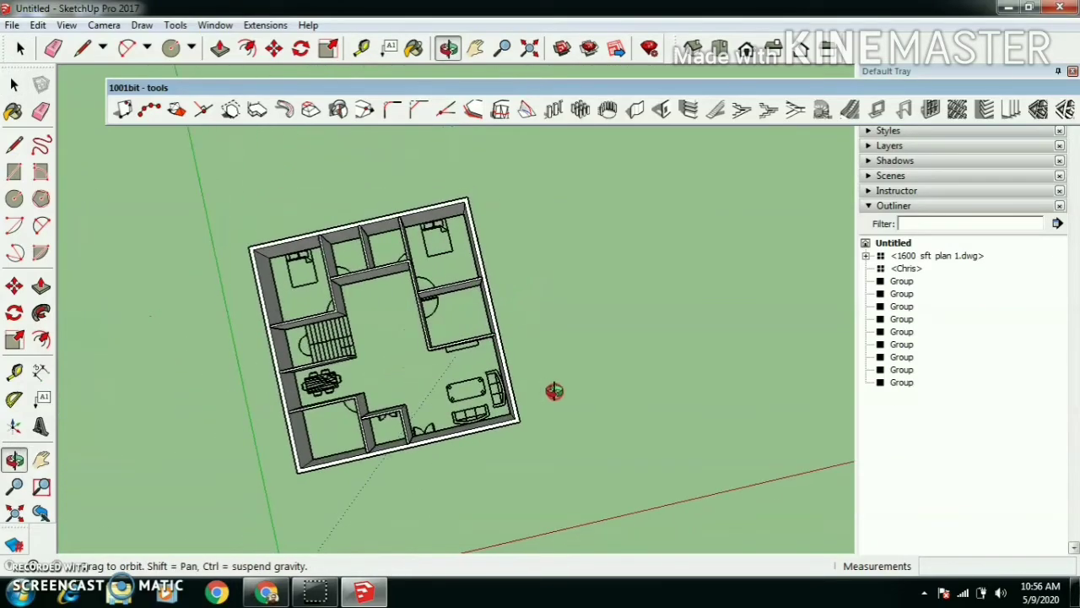
key("space")
scroll(553, 391, "up", 2)
scroll(209, 254, "up", 4)
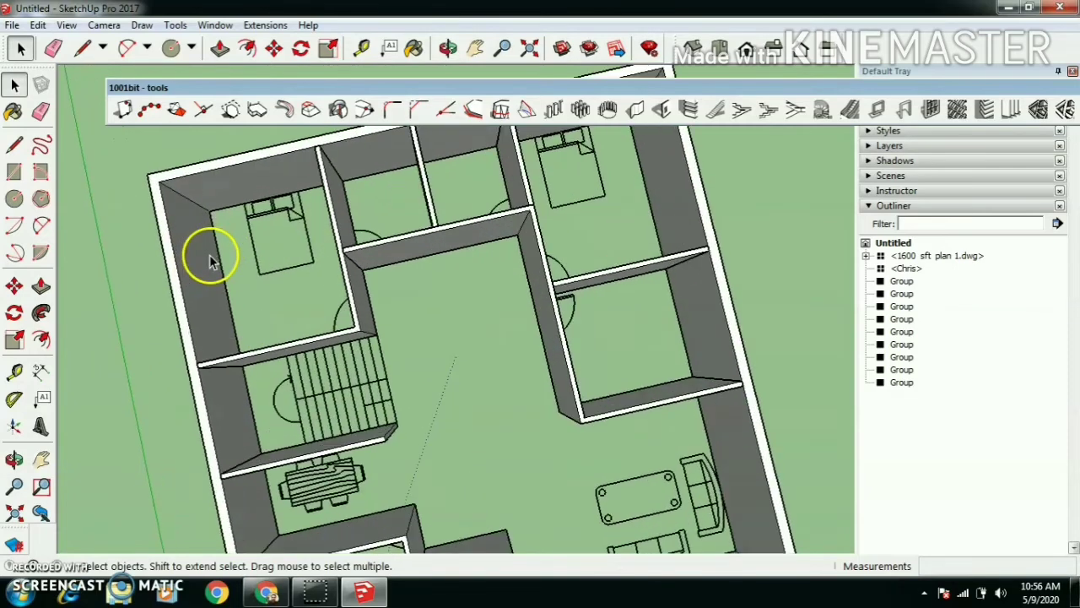
scroll(413, 337, "down", 3)
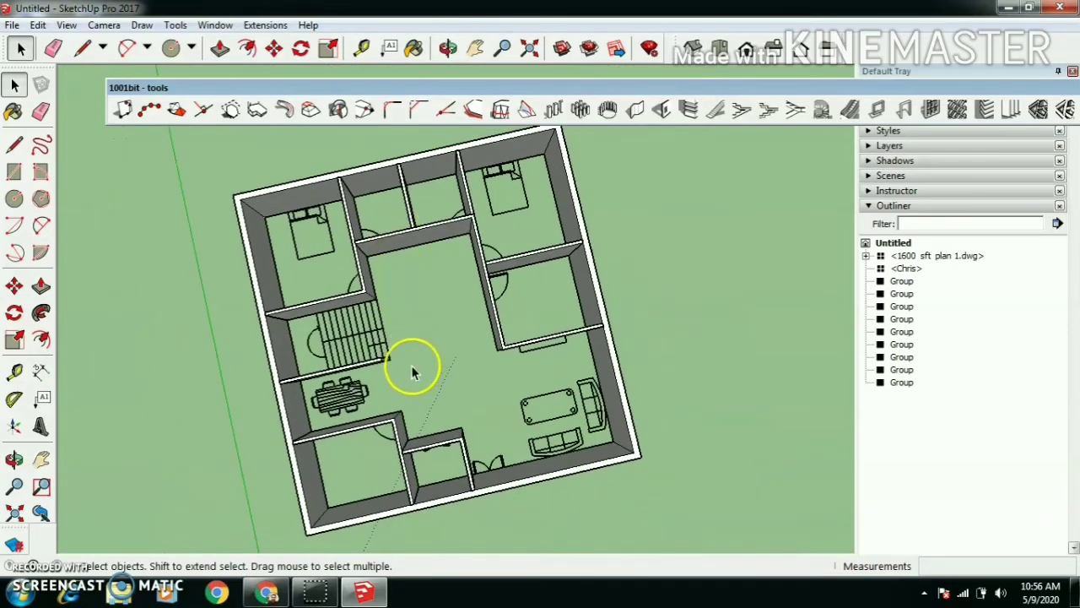